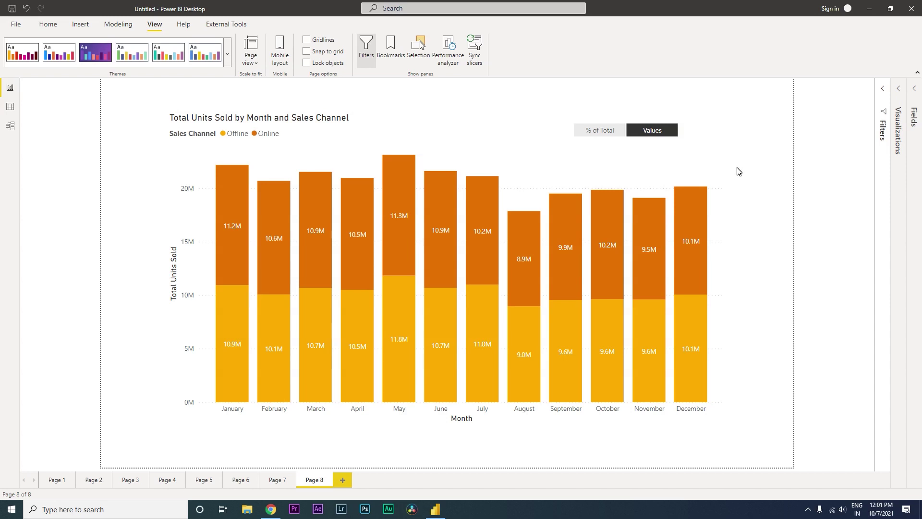
Step: Toggle the finished chart on Page 8 to % of Total and back to Values to compare both displays
left_click(597, 135)
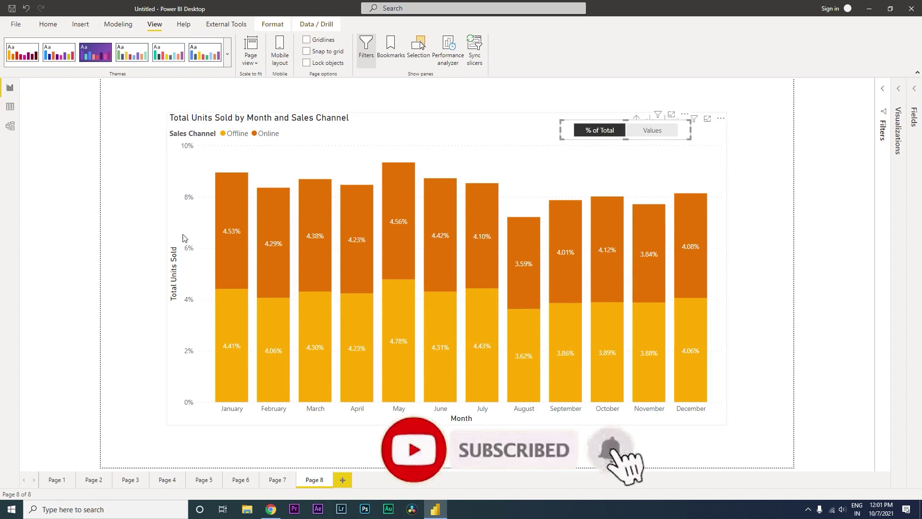
left_click(648, 137)
mouse_move(497, 278)
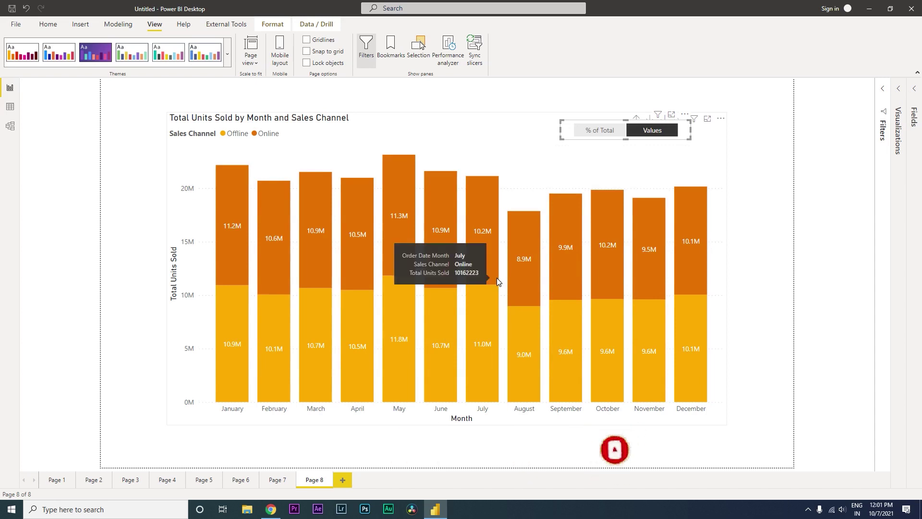
left_click(758, 249)
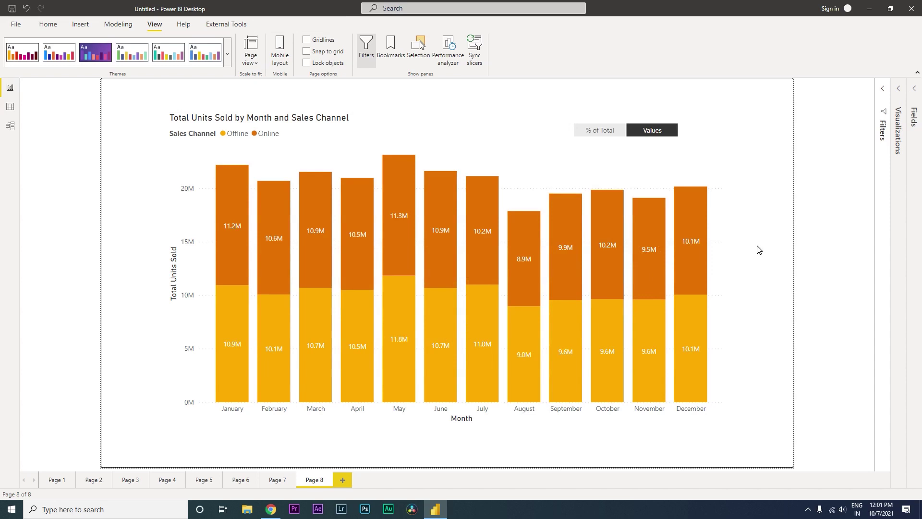
Step: Add a new blank report page and display the available external tools
left_click(343, 480)
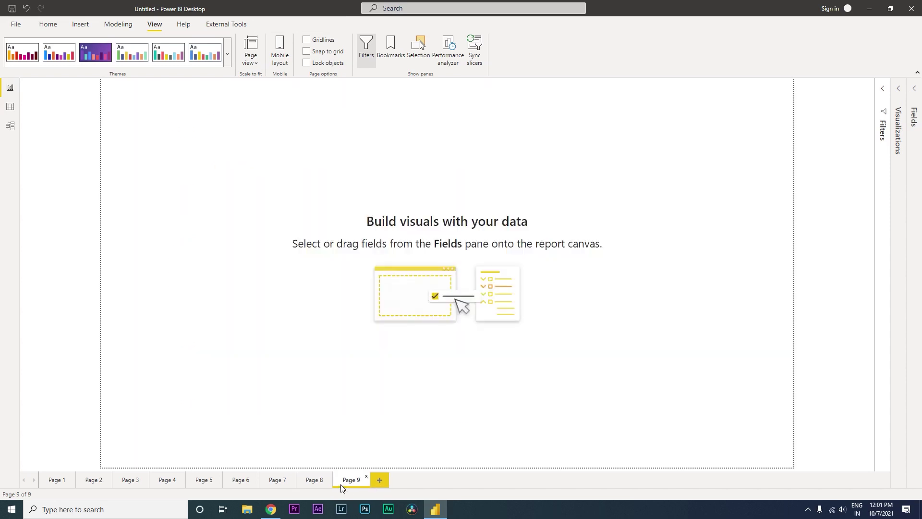
left_click(220, 25)
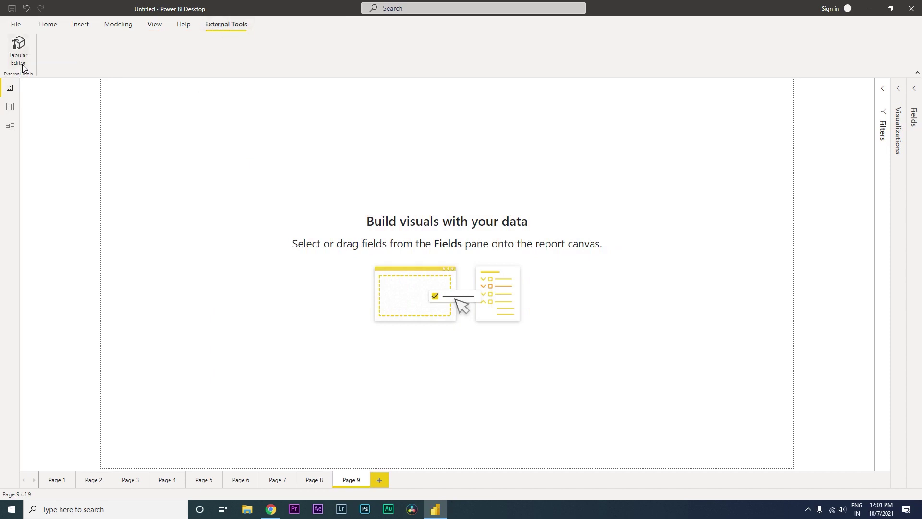
Step: Switch to Chrome, open the Tabular Editor 3 site from the search results, and check its open-source version section before returning to Power BI Desktop
left_click(271, 508)
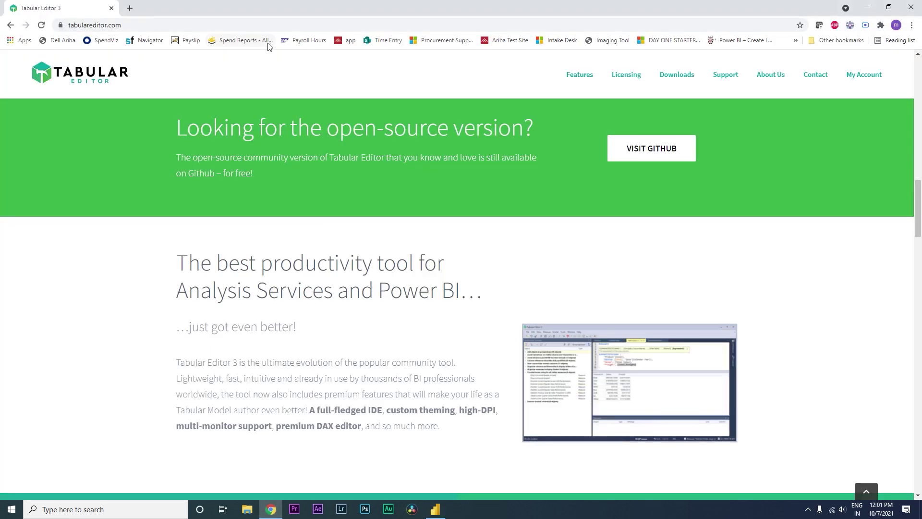
left_click(14, 28)
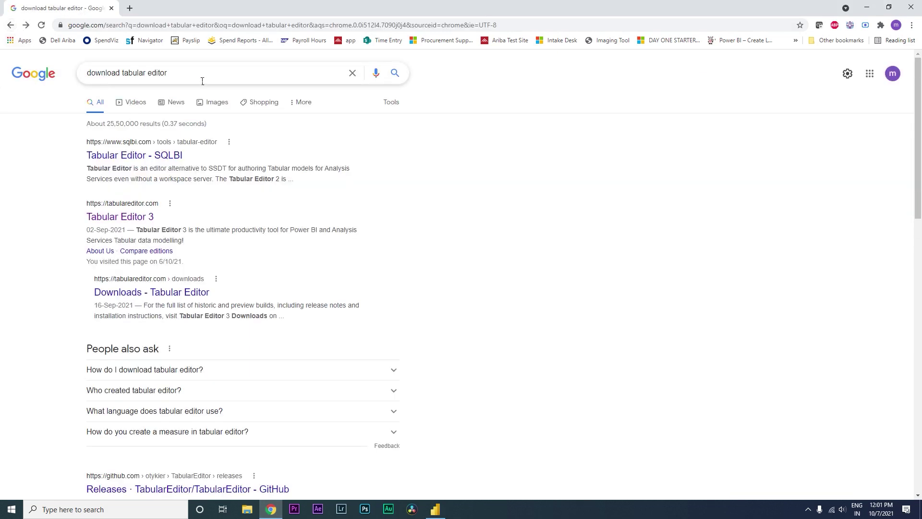
left_click(138, 222)
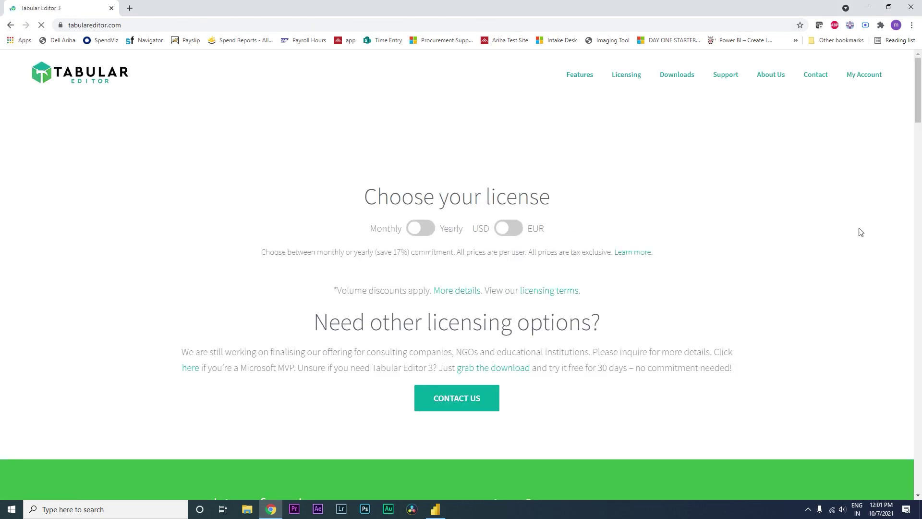
left_click_drag(919, 165, 919, 99)
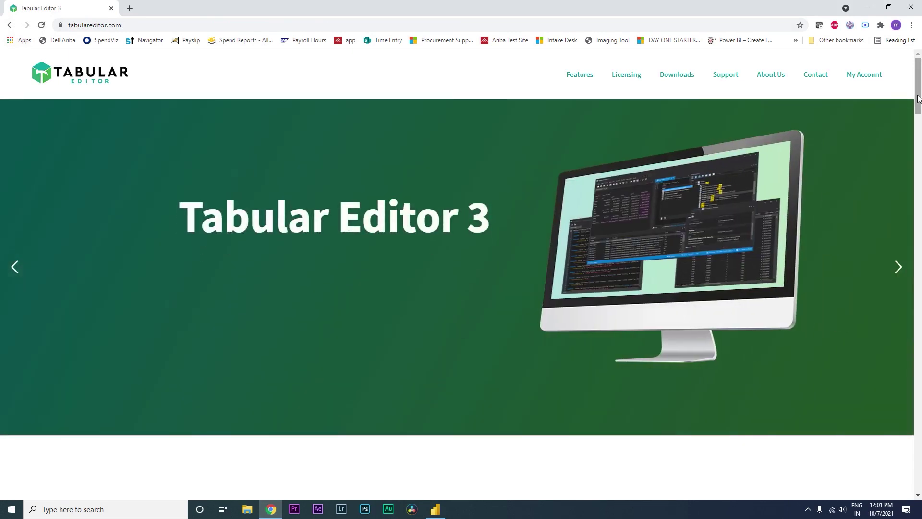
left_click_drag(918, 99, 919, 199)
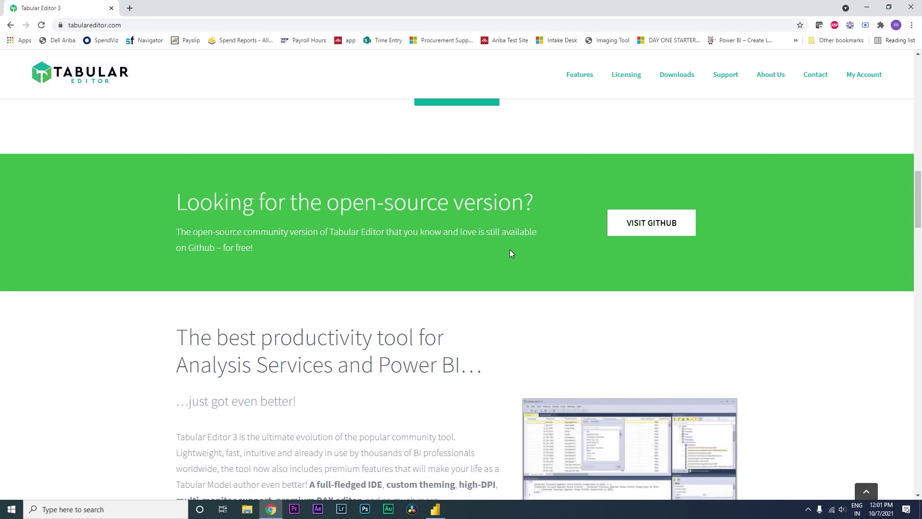
key("alt+Tab")
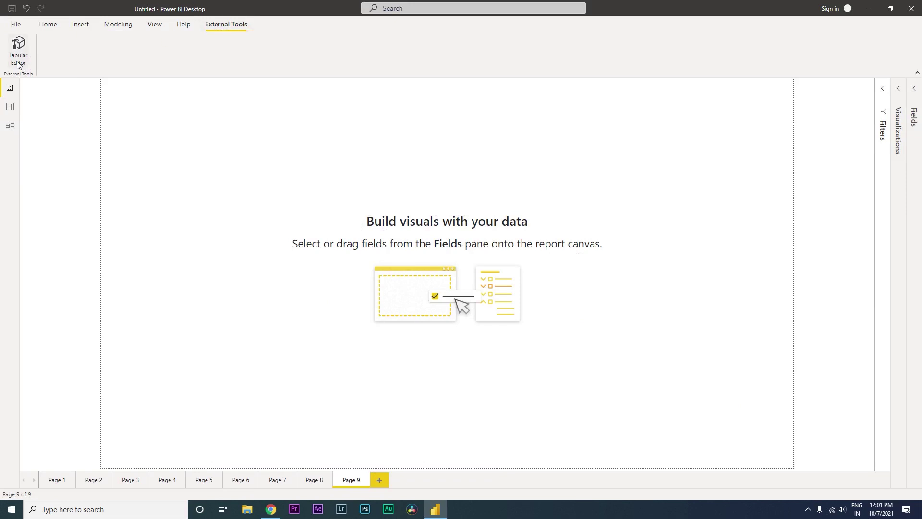
Step: Insert a stacked column chart on the blank page and enlarge it to the full page width
left_click(322, 203)
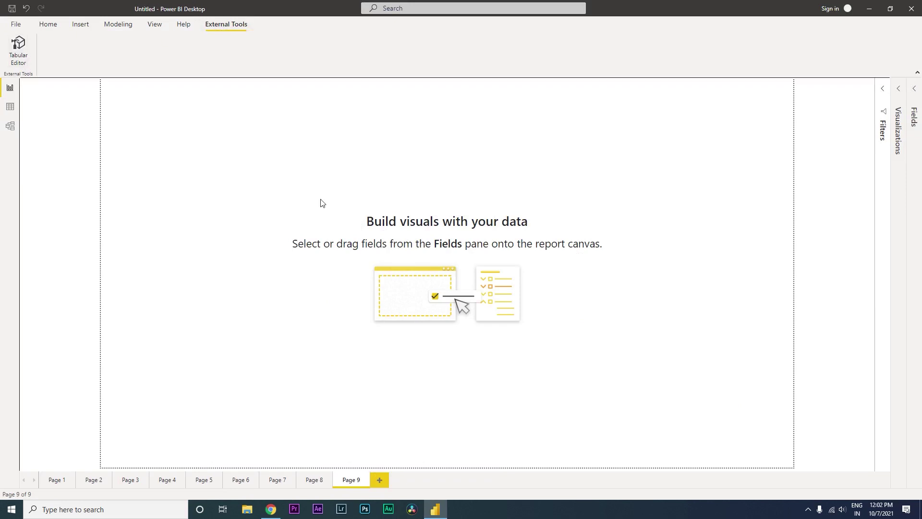
left_click(913, 103)
left_click(830, 89)
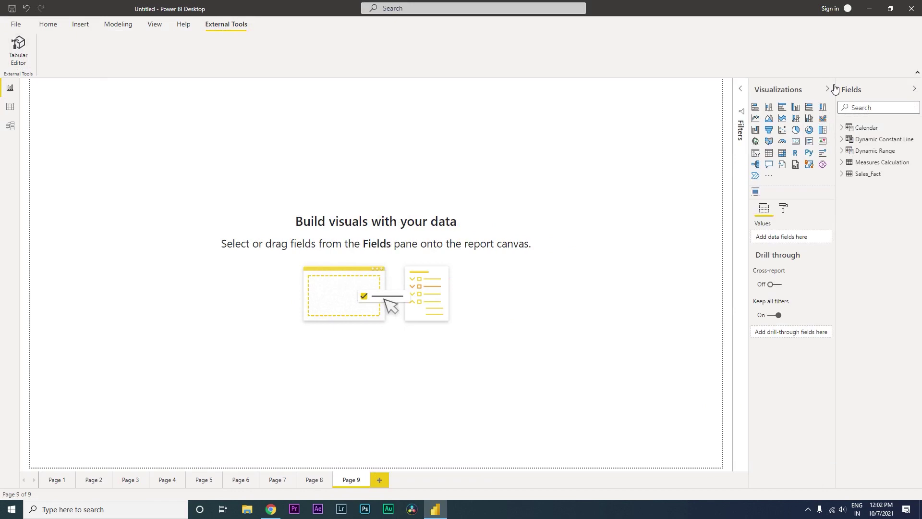
left_click(769, 108)
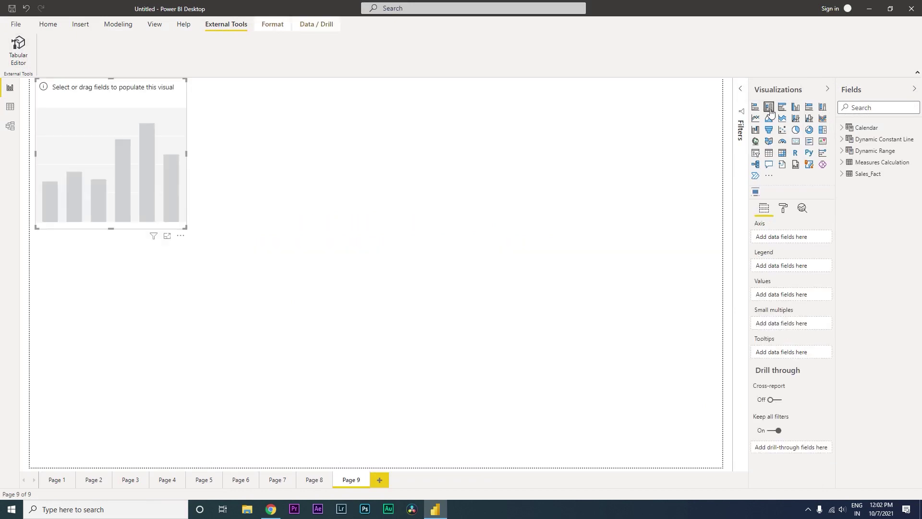
left_click_drag(188, 232, 767, 399)
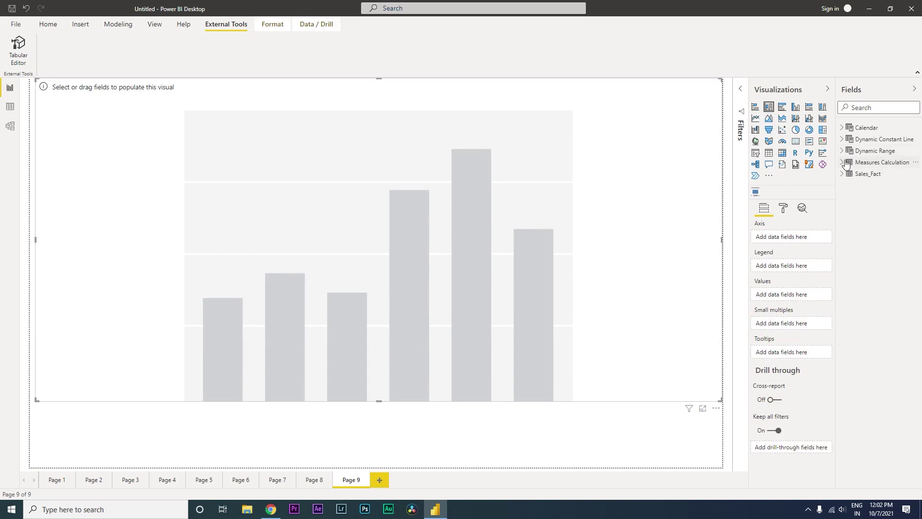
Step: Add the Total Units Sold measure from the Sales_Fact table to the chart's values
left_click(844, 175)
scroll(919, 186, "down", 3)
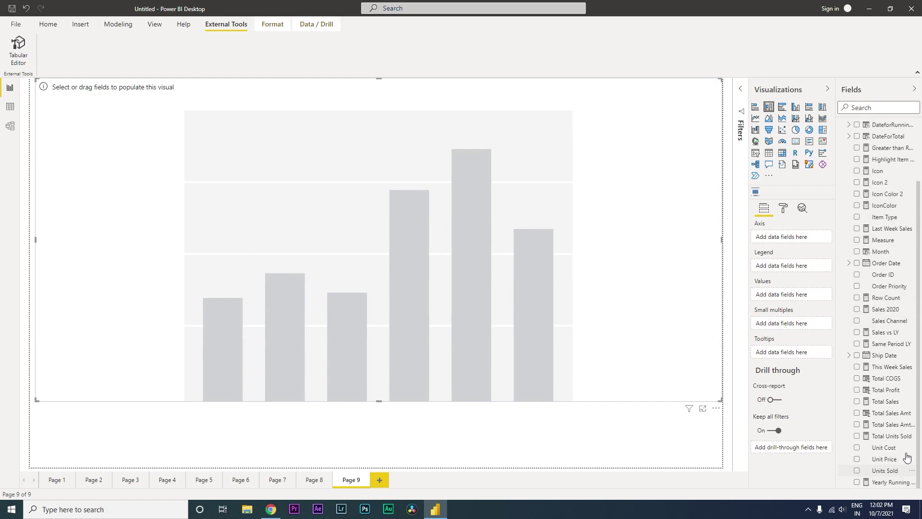
left_click(890, 436)
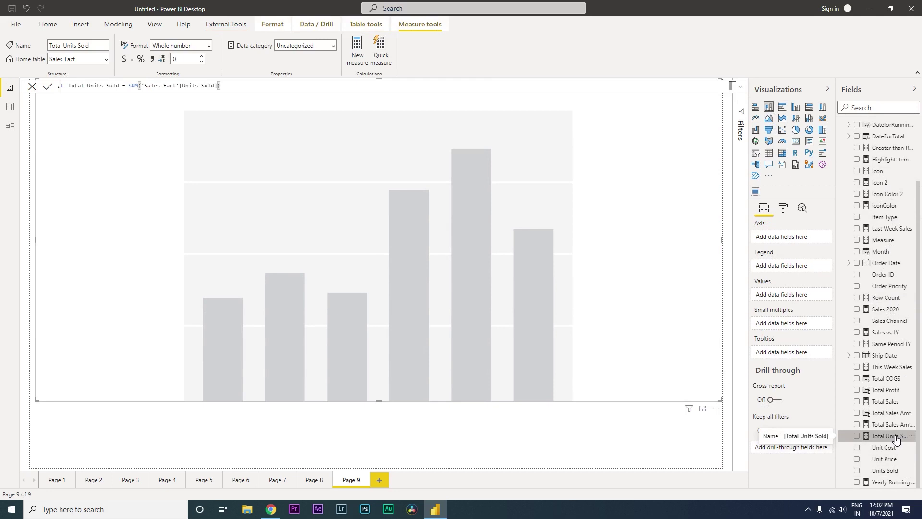
left_click(857, 436)
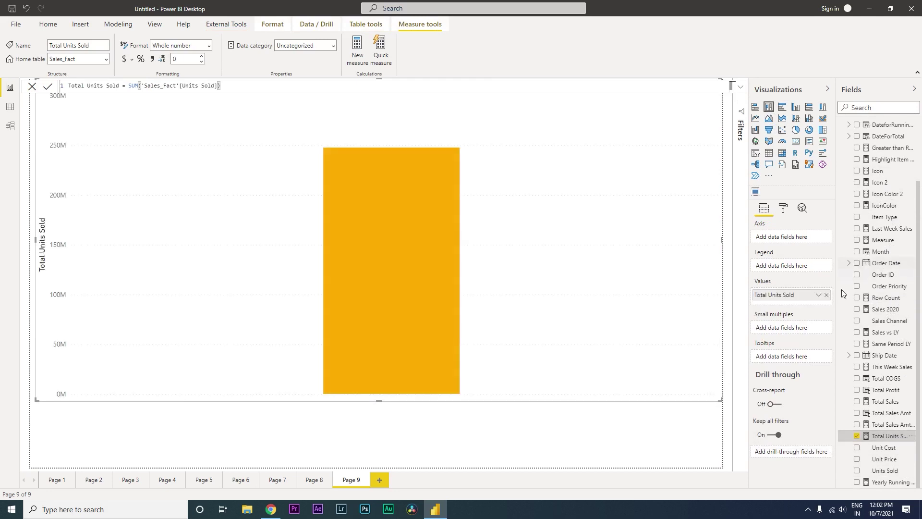
Step: Add Order Date as the chart's axis and Sales Channel as its legend
scroll(898, 336, "up", 1)
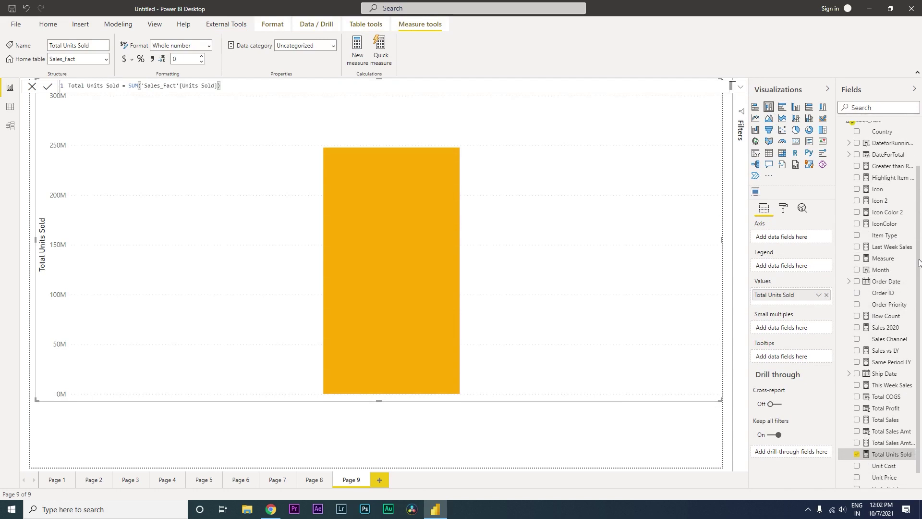
left_click(858, 346)
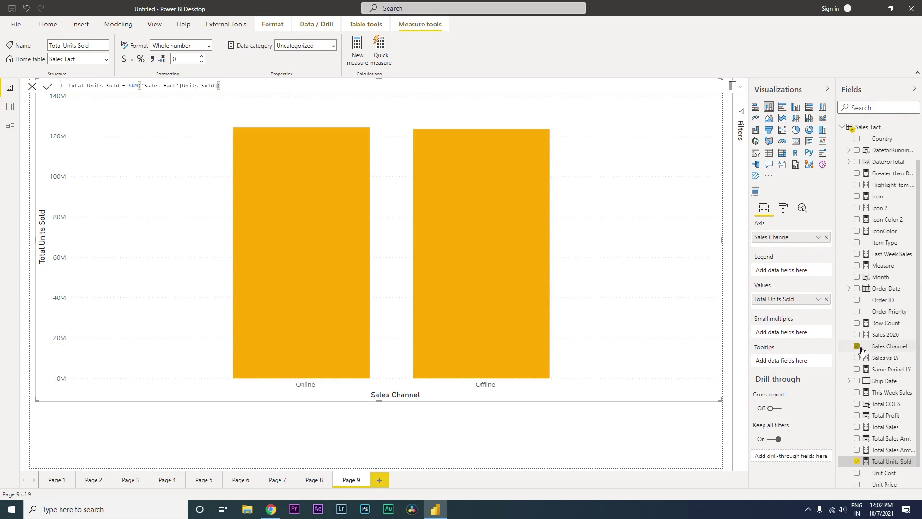
scroll(917, 349, "up", 1)
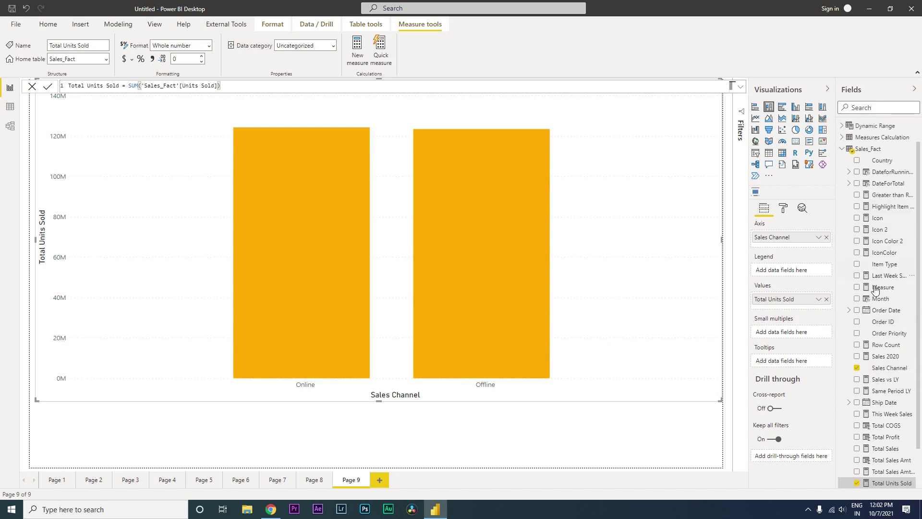
left_click(858, 311)
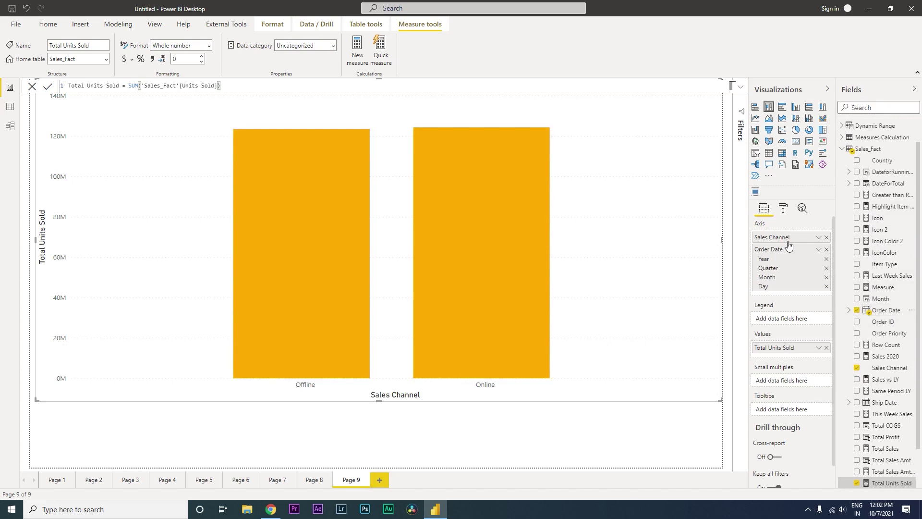
left_click_drag(792, 325, 785, 324)
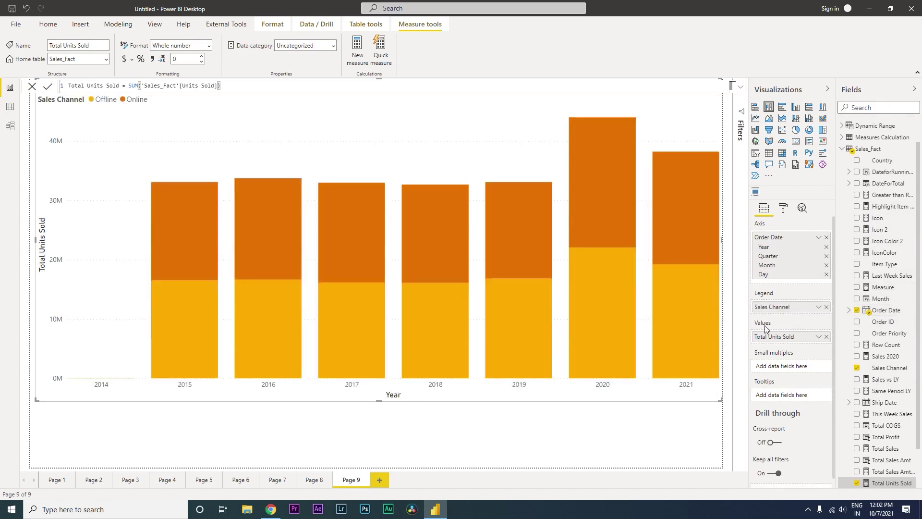
Step: Drill the chart's date hierarchy from year through quarter to the month level
right_click(321, 145)
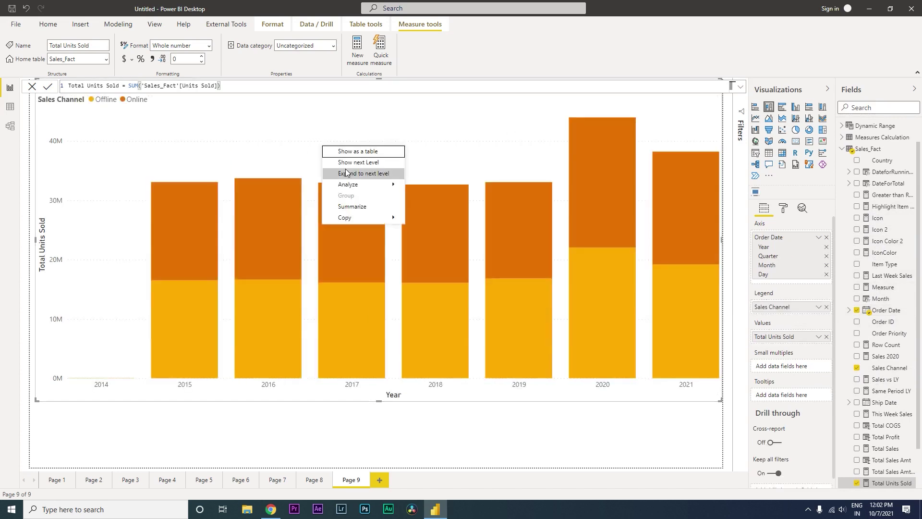
left_click(349, 163)
right_click(365, 125)
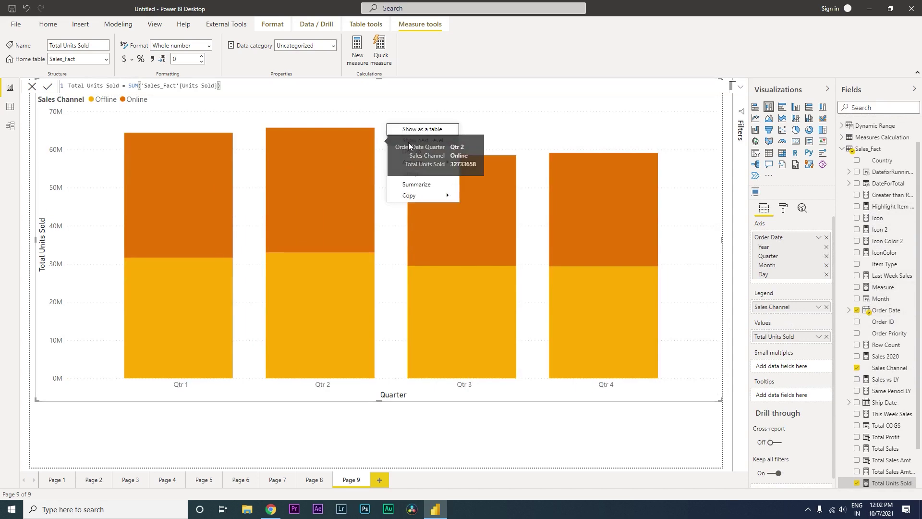
left_click(407, 140)
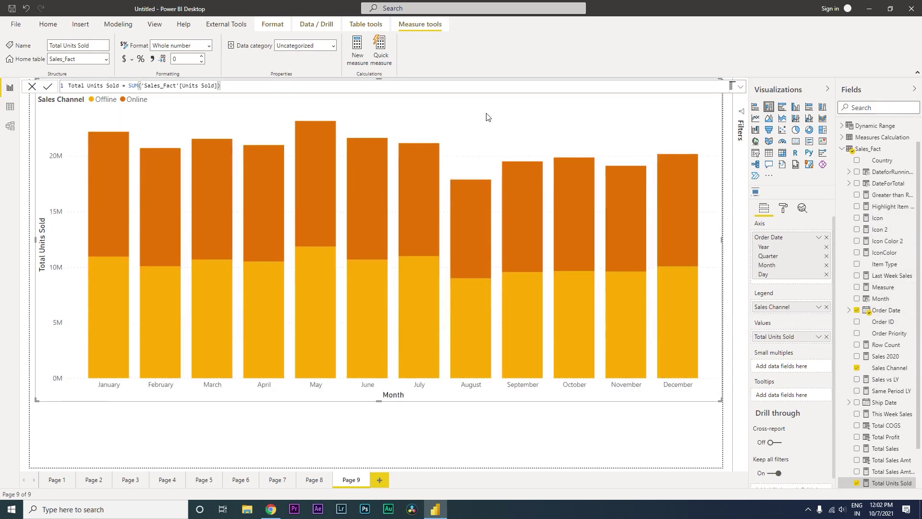
Step: Turn on data labels for the stacked column chart and deselect it
left_click(783, 209)
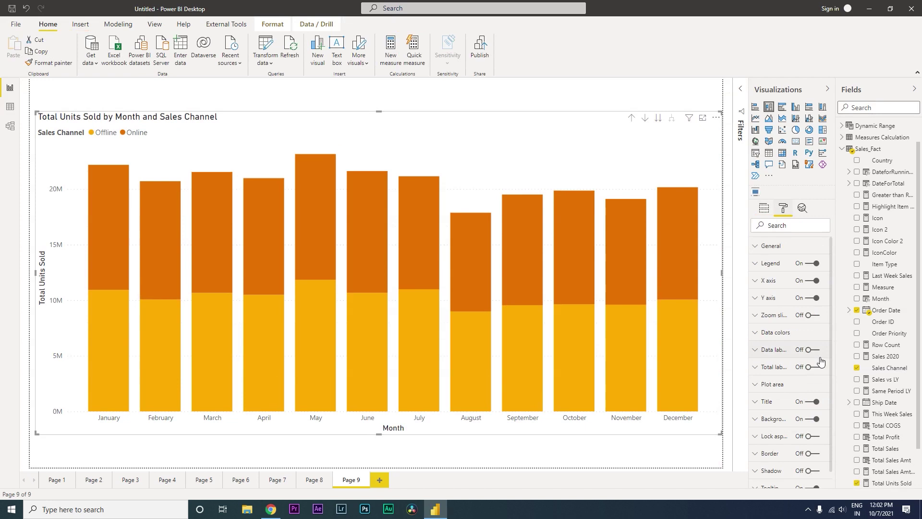
left_click(811, 350)
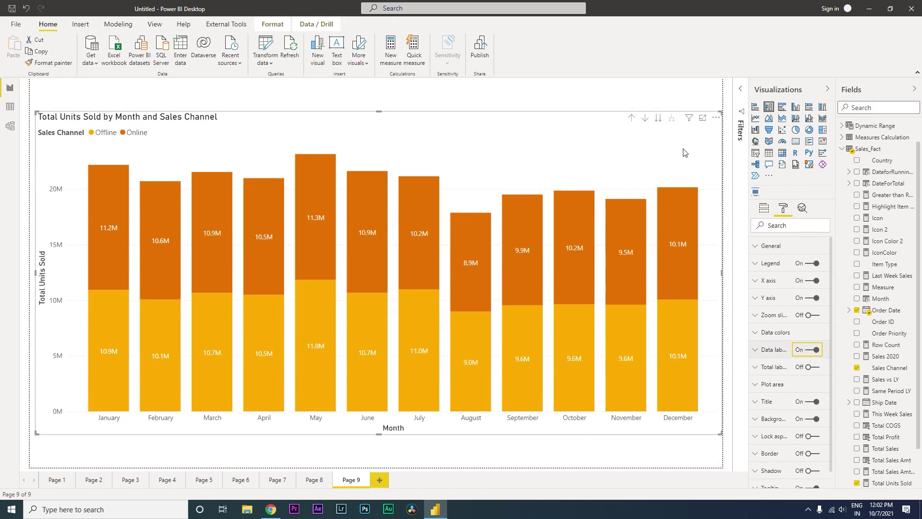
left_click(450, 113)
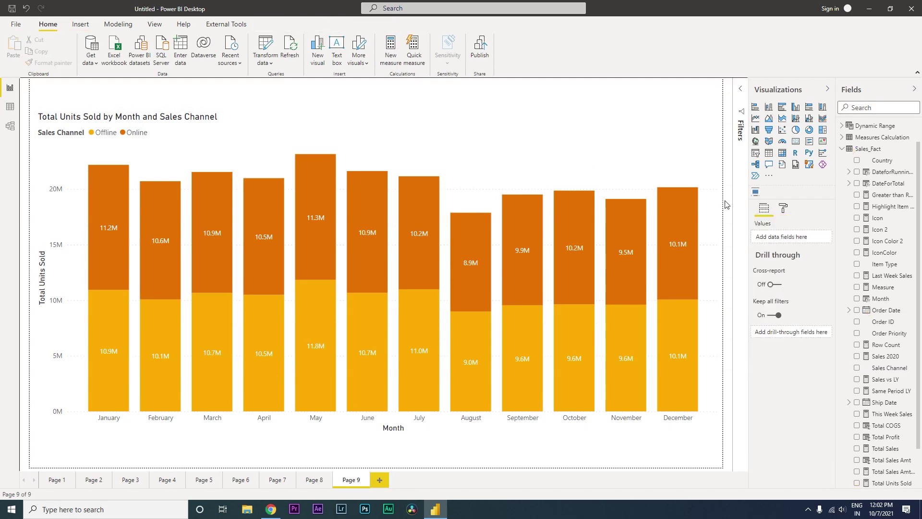
Step: Launch Tabular Editor on the current report model and shift its window toward the middle of the screen
mouse_move(522, 250)
mouse_move(590, 244)
left_click(228, 28)
left_click(23, 57)
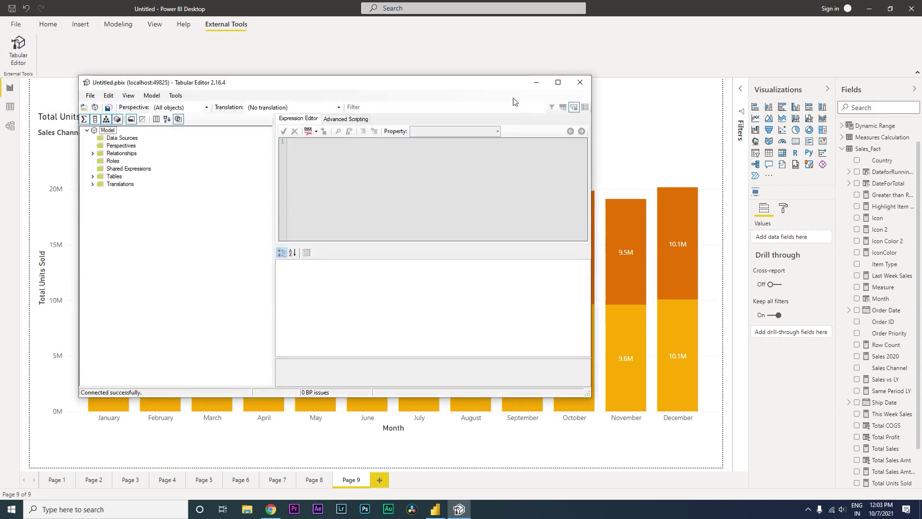
left_click_drag(423, 87, 514, 87)
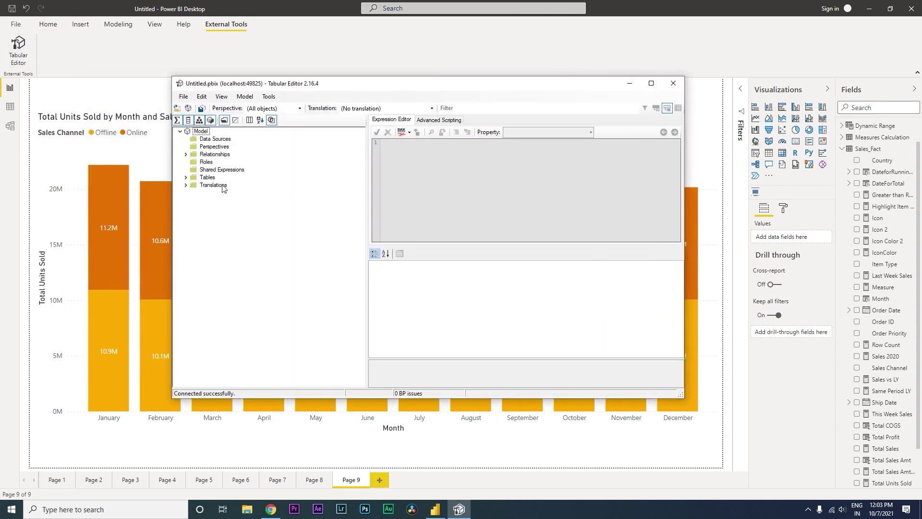
Step: Create a calculation group named "Switch % and Values" among the model's tables
left_click(186, 178)
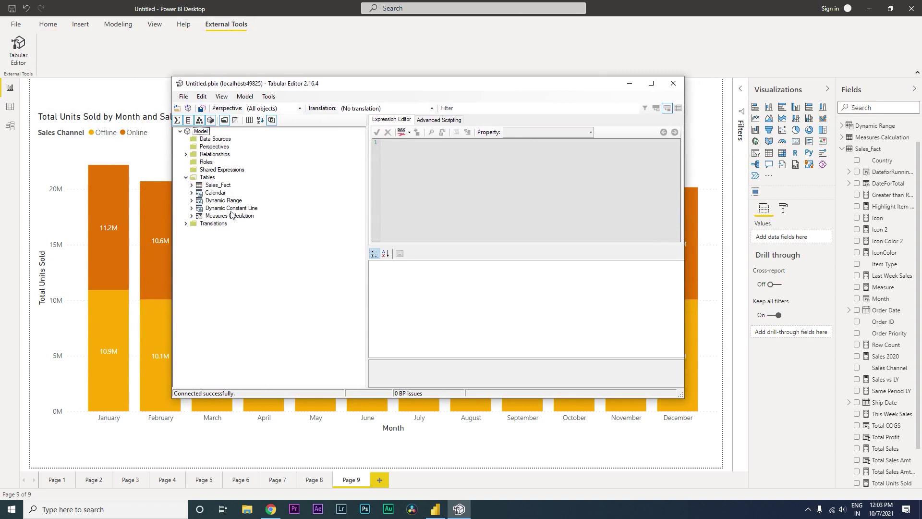
right_click(208, 179)
mouse_move(220, 183)
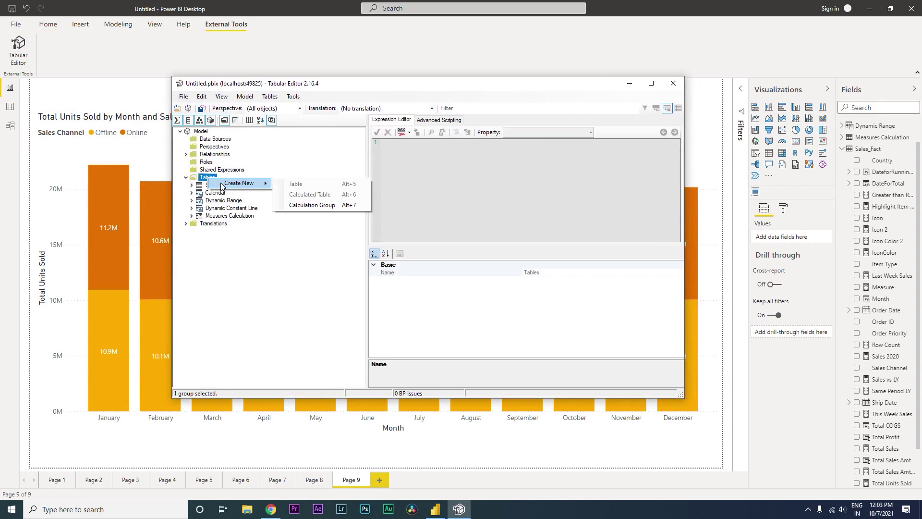
left_click(321, 209)
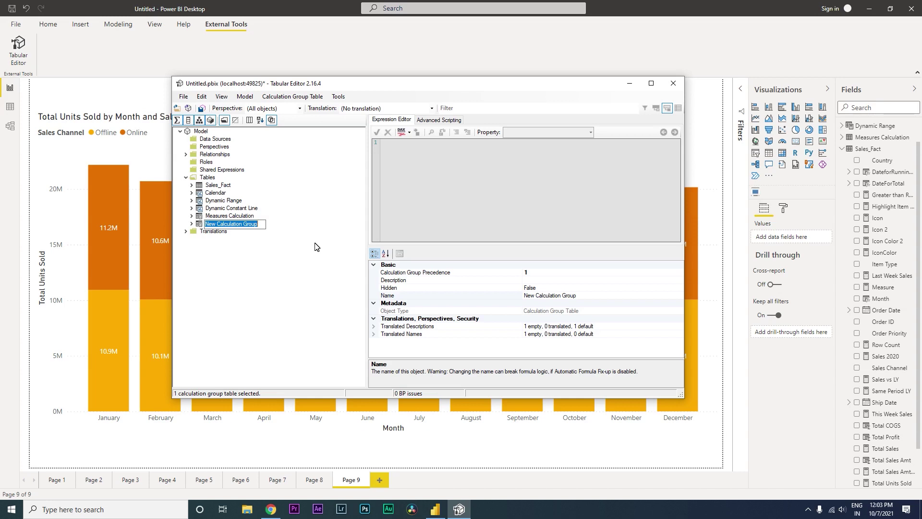
type("Switc")
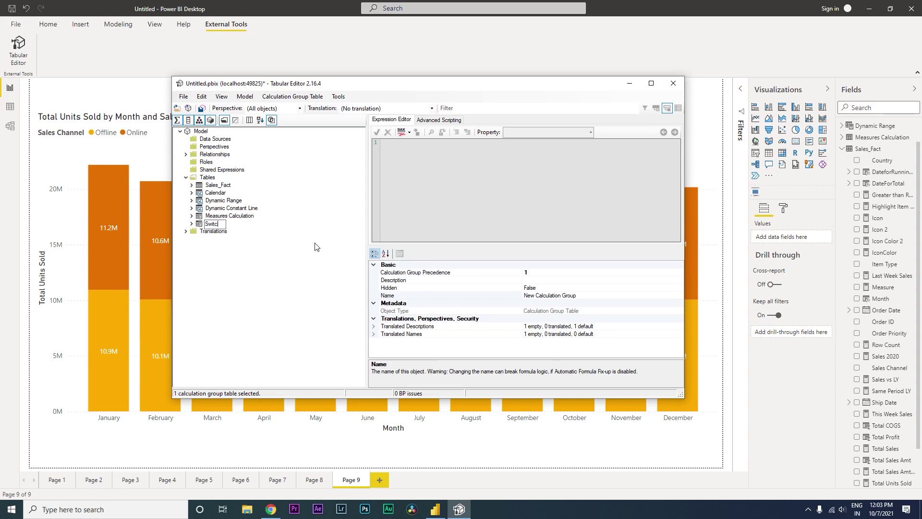
type("h % and Values")
key("Return")
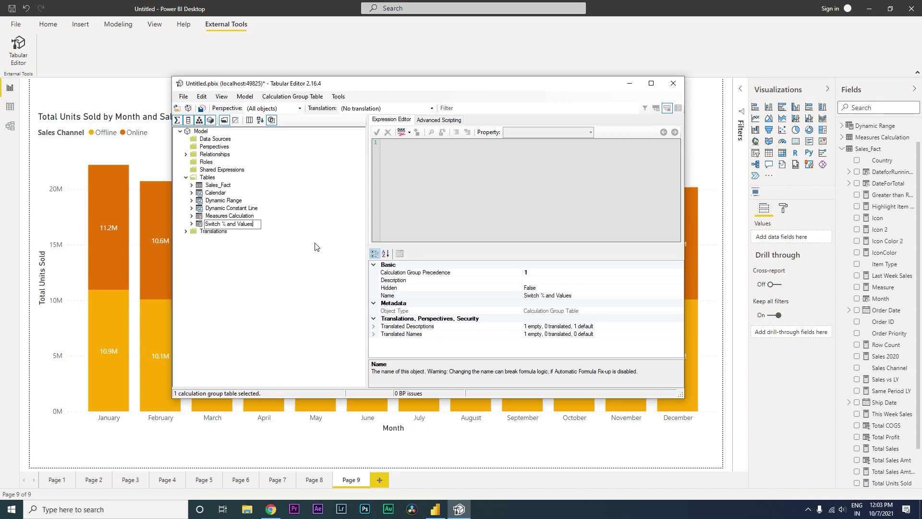
Step: Add a calculation item named "Values" to the Switch % and Values group and enter SelectedMeasure as its expression
left_click(192, 224)
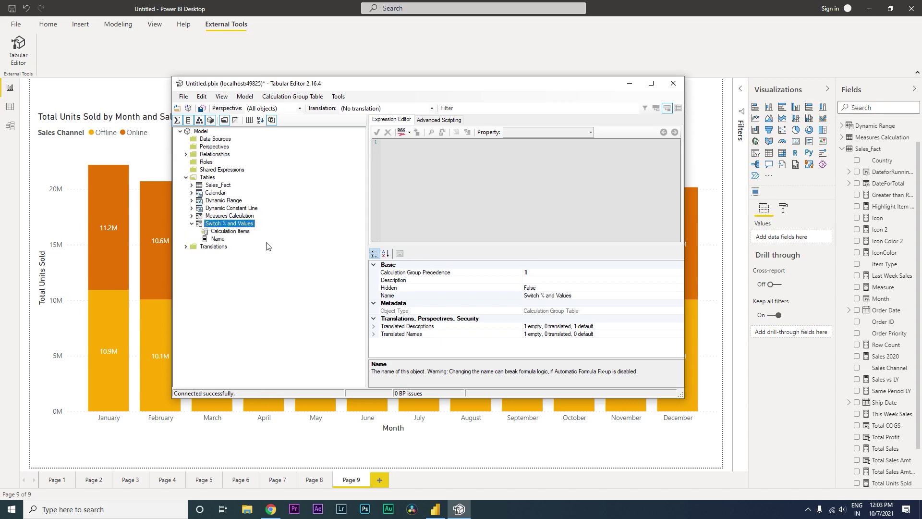
right_click(239, 226)
mouse_move(260, 232)
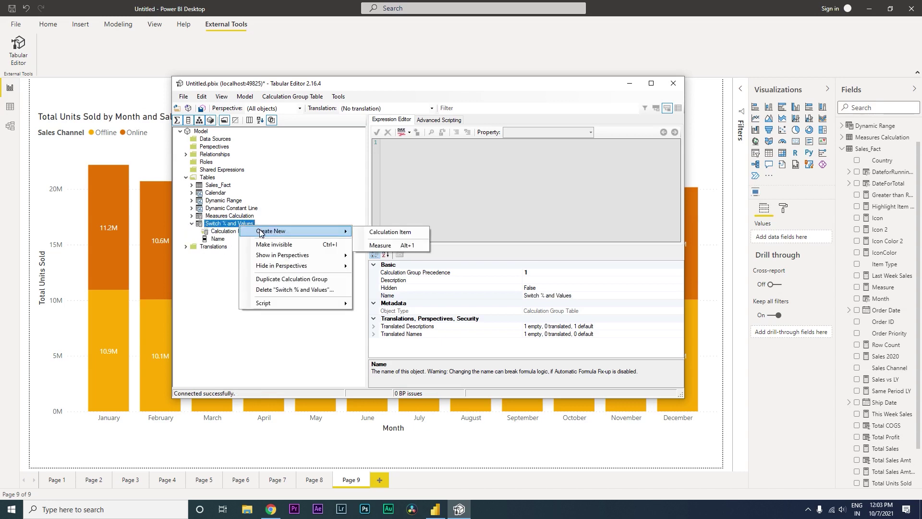
left_click(388, 233)
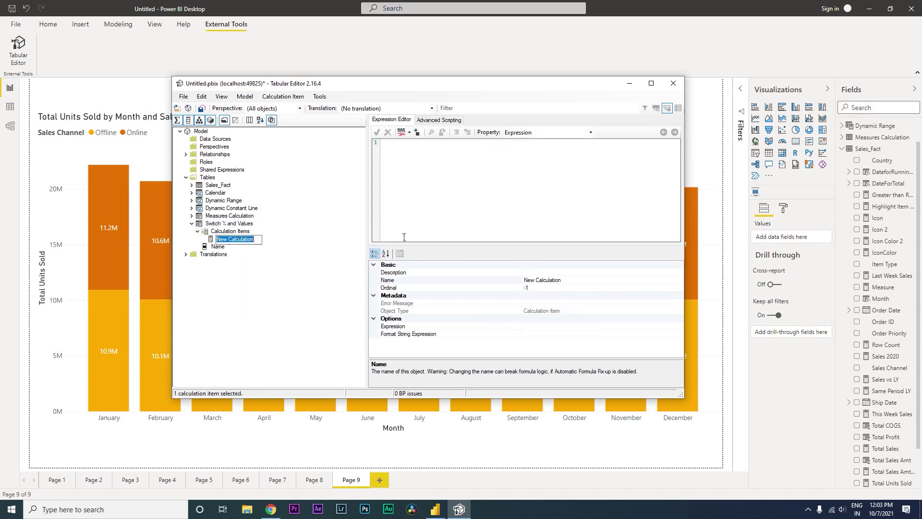
left_click(428, 162)
left_click(249, 239)
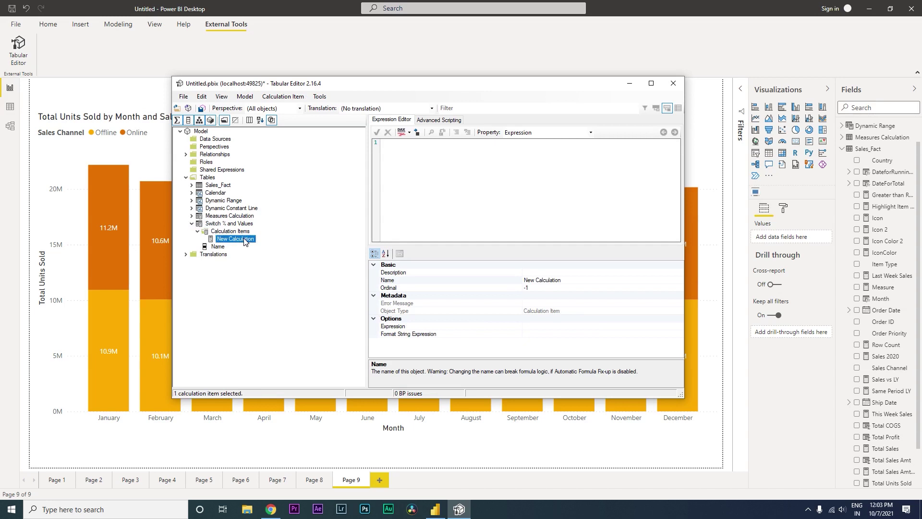
left_click(560, 283)
type("Values")
key("Return")
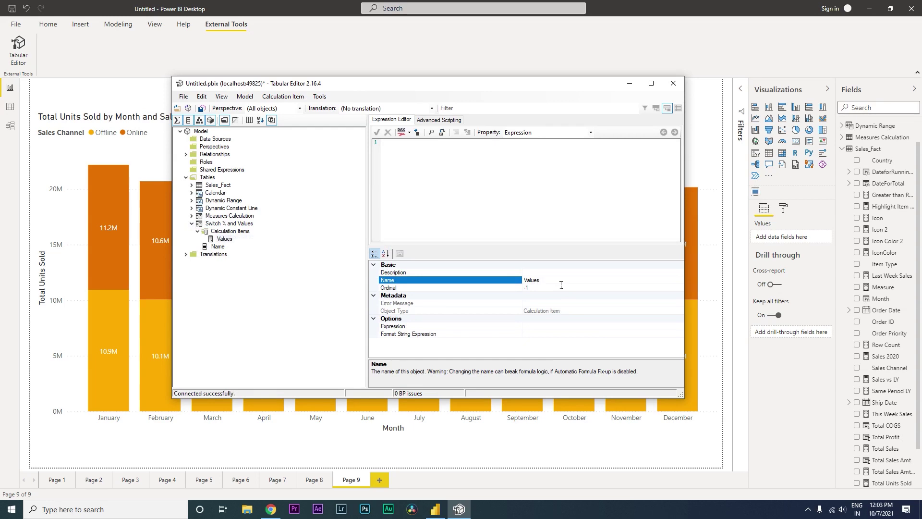
left_click(437, 178)
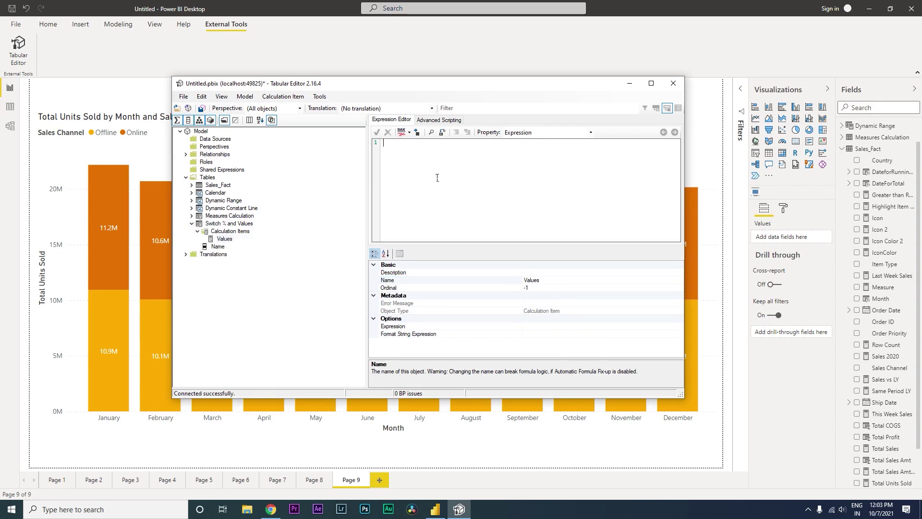
type("SelectedMeasure")
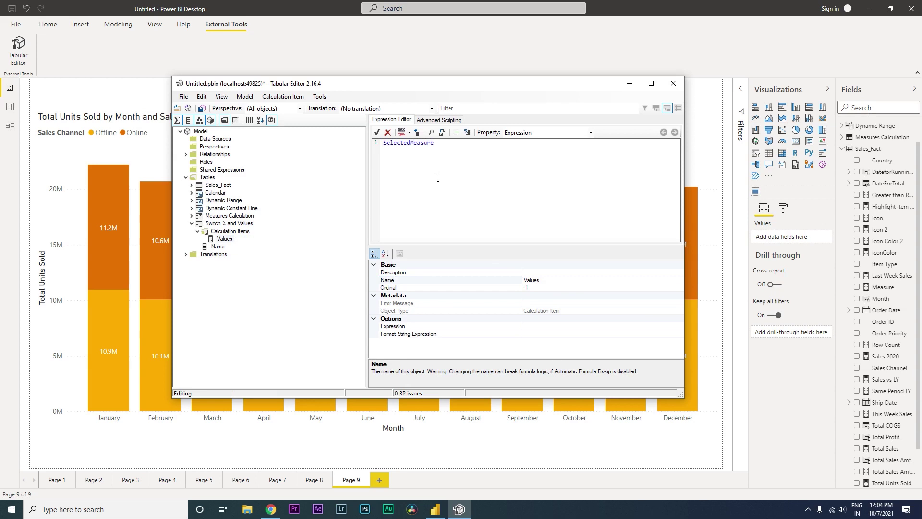
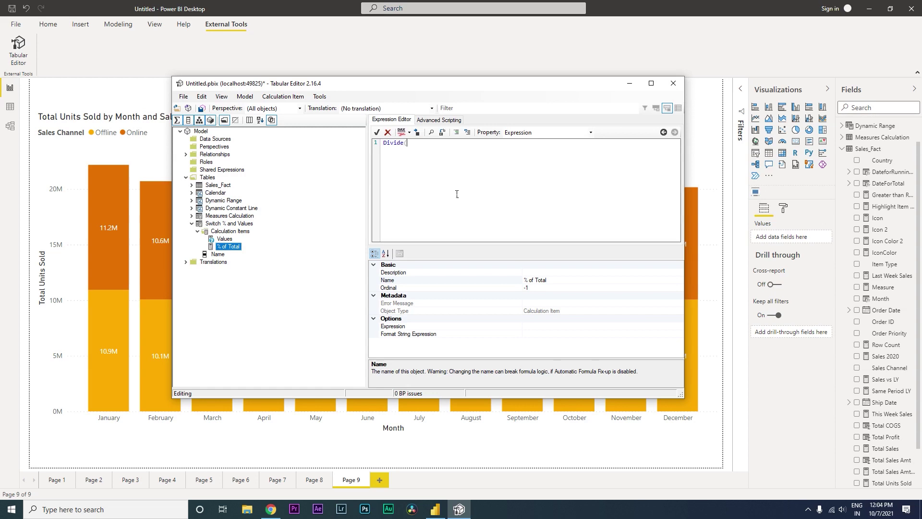
Step: Enter SelectedMeasure() as the numerator of the Divide expression in the % of Total item
left_click(457, 193)
key("Return")
type("Slect")
key("BackSpace")
key("BackSpace")
key("BackSpace")
key("BackSpace")
type("electedMeasure()         ")
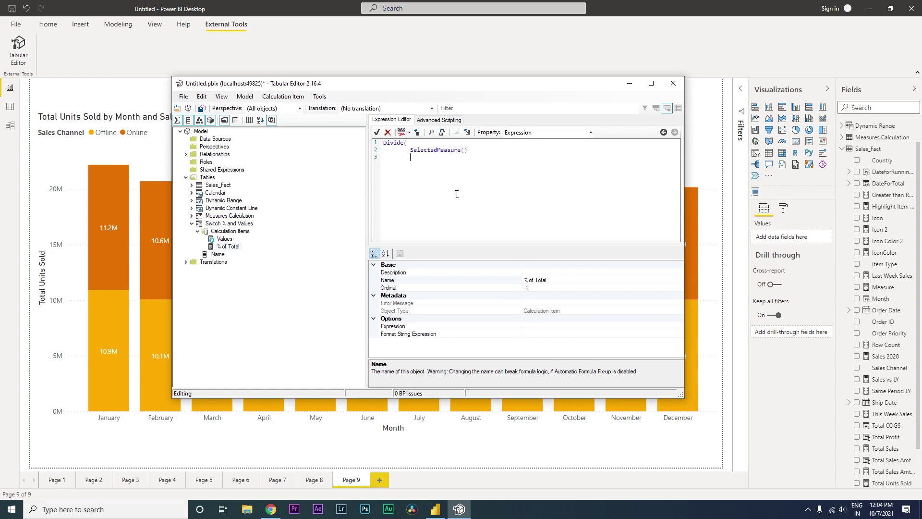
Step: Start the Divide denominator with a Calculate function containing SelectedMeasure(), followed by RemoveFilters
type("Calc")
type("ulate")
type("(                     ")
type("Selecte")
type("dMeasure")
type("(),                     Re")
type("mov")
type("eFilters")
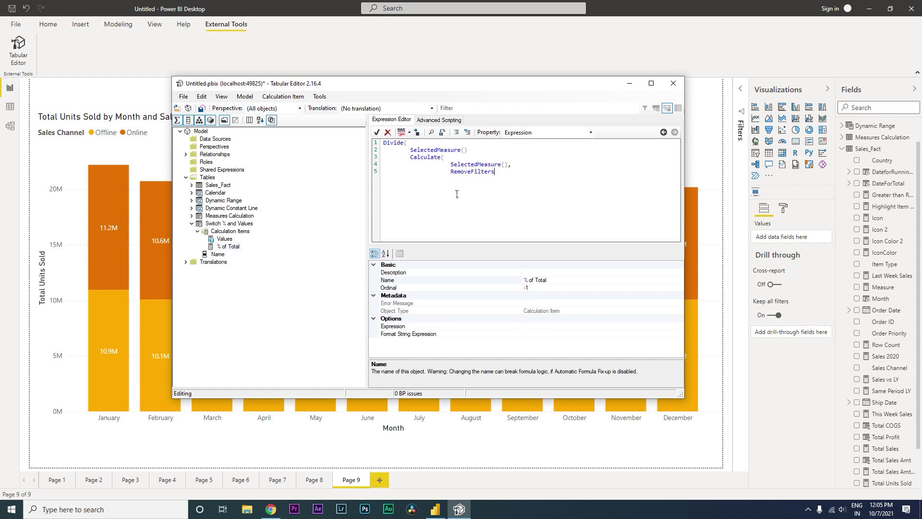
Step: Give RemoveFilters the Sales_fact table, close the Calculate and Divide parentheses, and save the model
type("S")
key("BackSpace")
key("BackSpace")
type("Sales_facrt)")
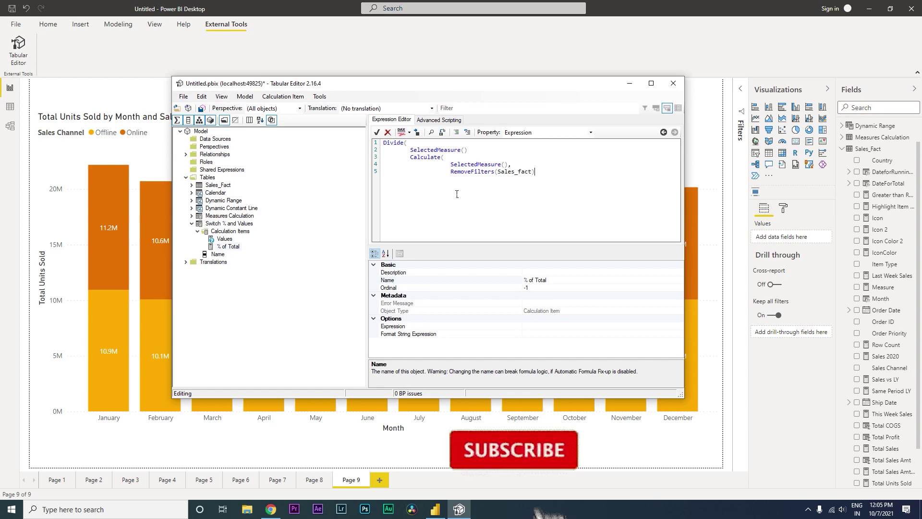
key("Return")
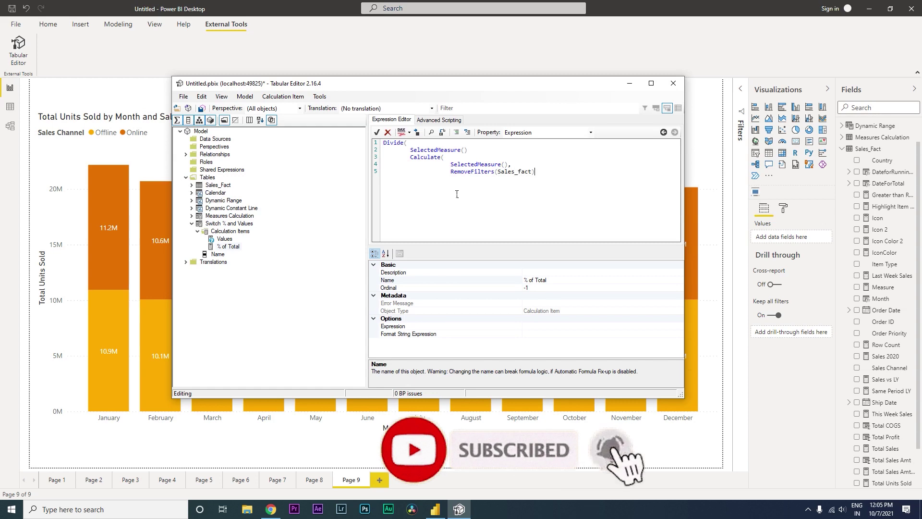
type(")")
key("Return")
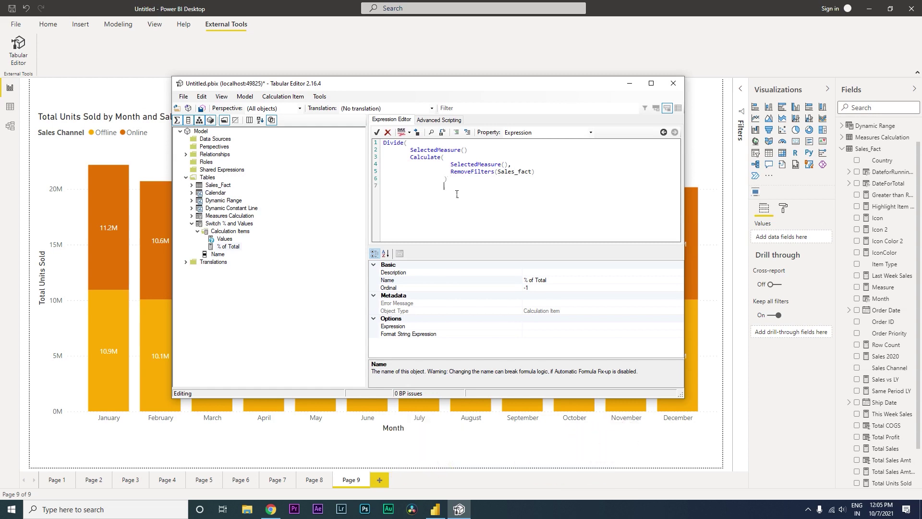
key("BackSpace")
key("BackSpace")
key("BackSpace")
key("BackSpace")
key("BackSpace")
key("BackSpace")
left_click(200, 109)
Step: Insert a comma after the first SelectedMeasure() in the % of Total expression and save the model again
left_click(483, 154)
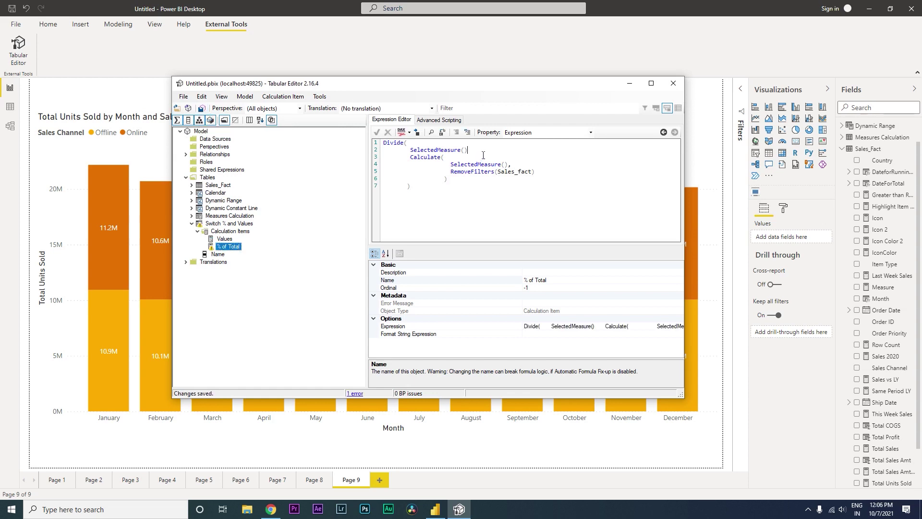
type(",")
left_click(201, 109)
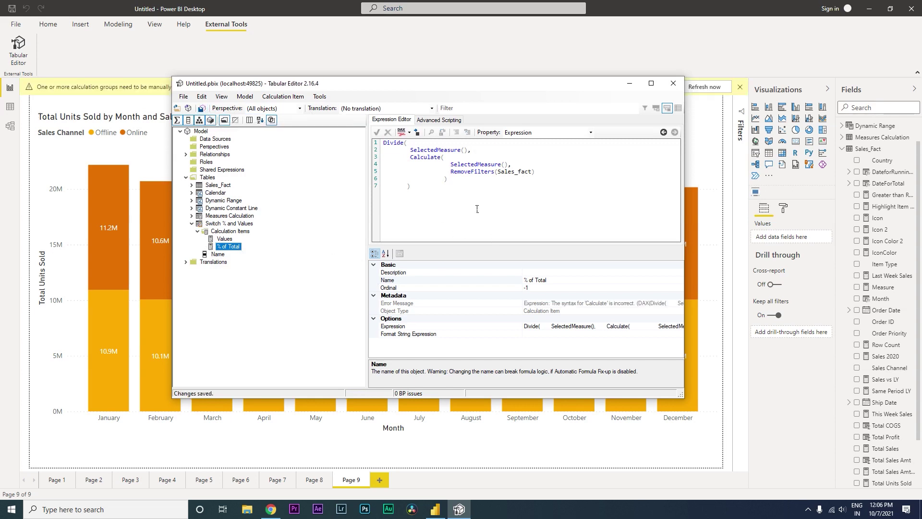
Step: Set the Format String Expression of the % of Total item to "0.00%" and save the model
left_click(591, 132)
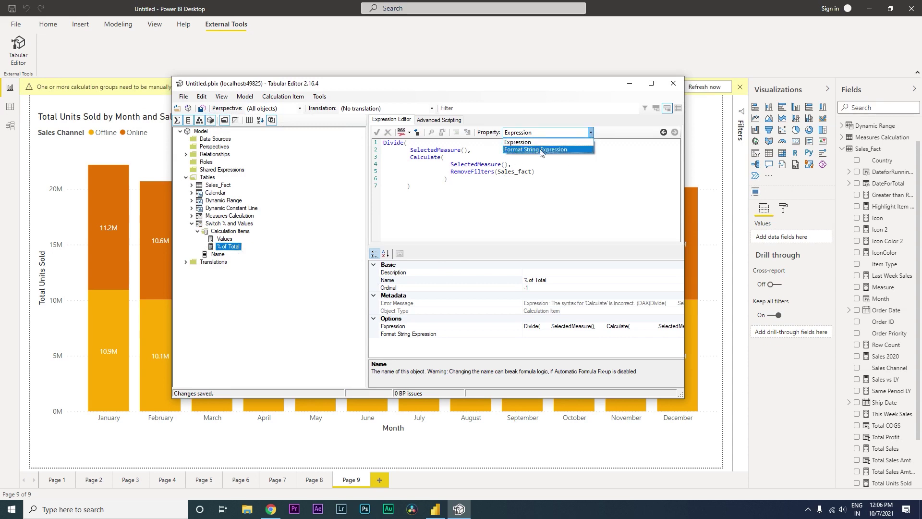
left_click(544, 153)
left_click(458, 175)
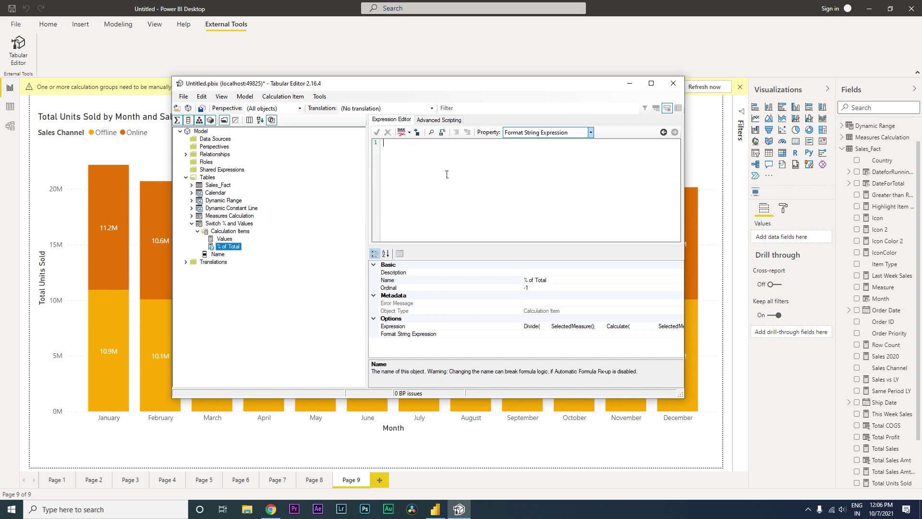
type("\"0.00%\"")
left_click(201, 109)
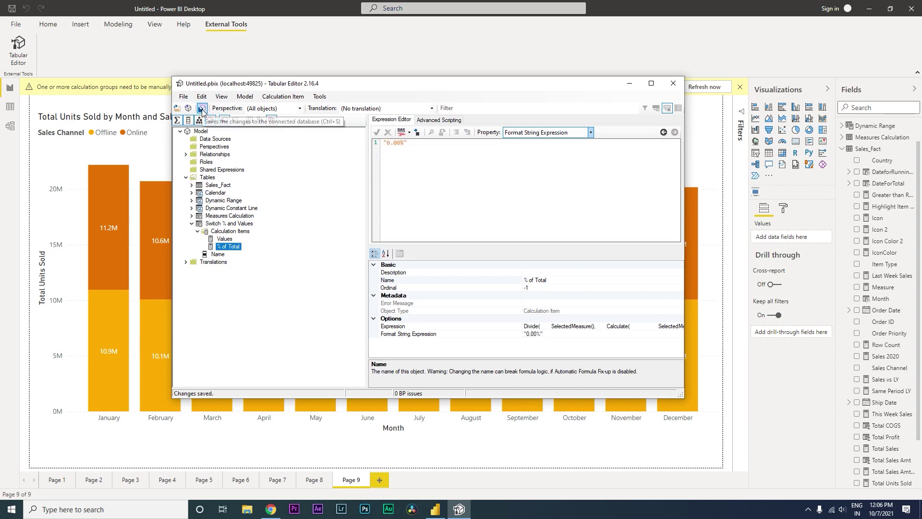
Step: Switch to Power BI Desktop, refresh the calculation groups, and expand the Switch % and Values table in the field list
left_click(633, 85)
left_click(542, 277)
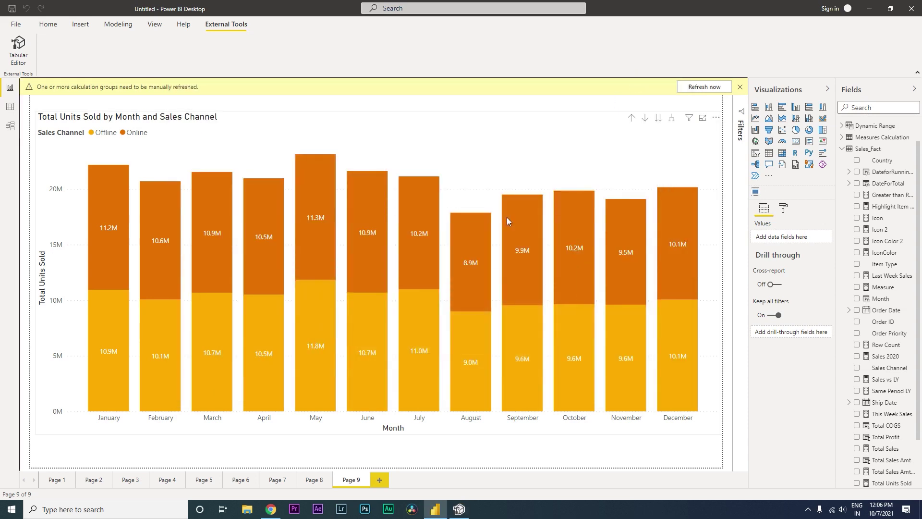
left_click(701, 87)
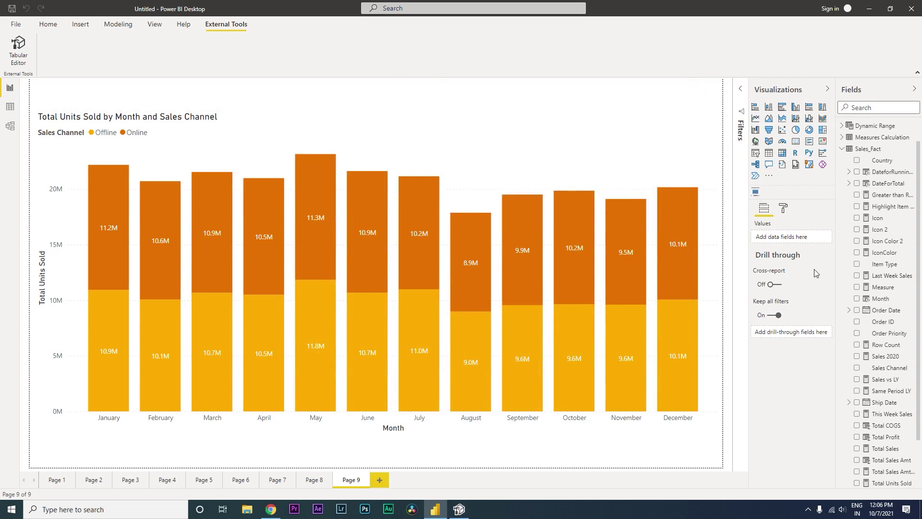
left_click(842, 149)
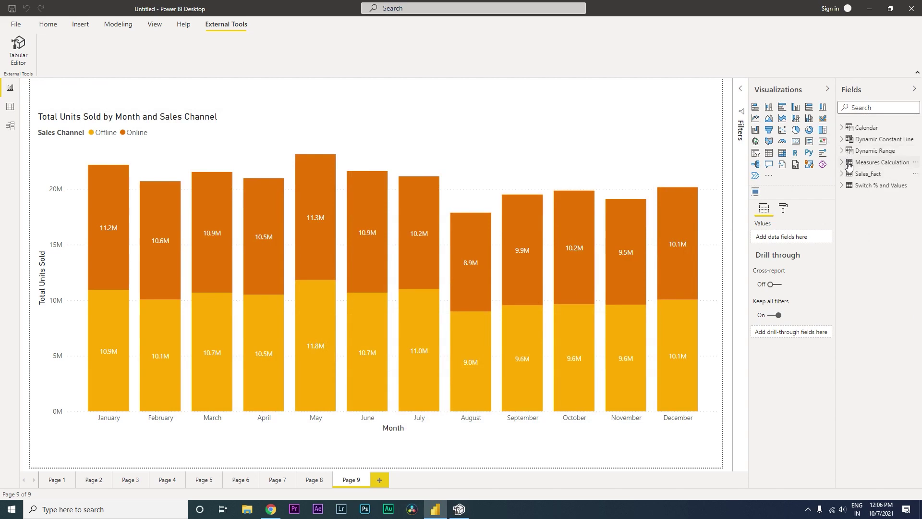
left_click(843, 184)
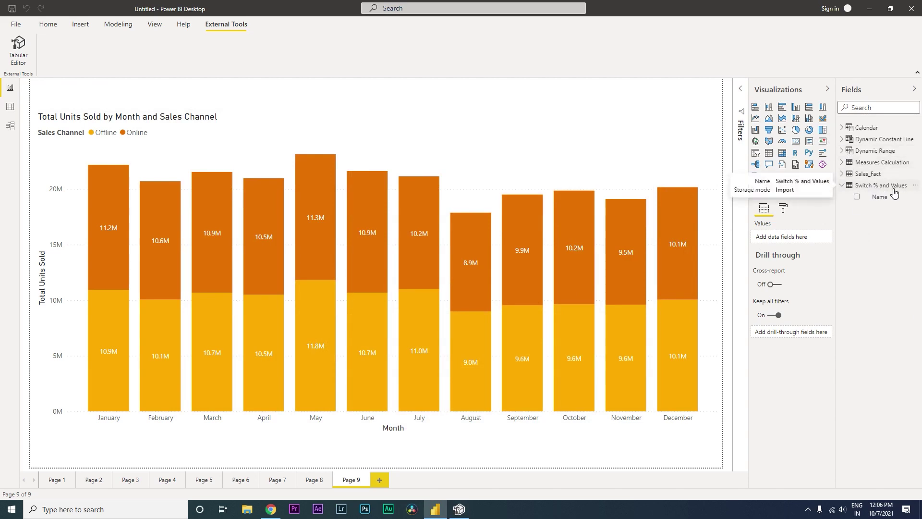
Step: Return to Tabular Editor and rename the calculation group's Name column to "Value and % Switch"
key("alt+Tab")
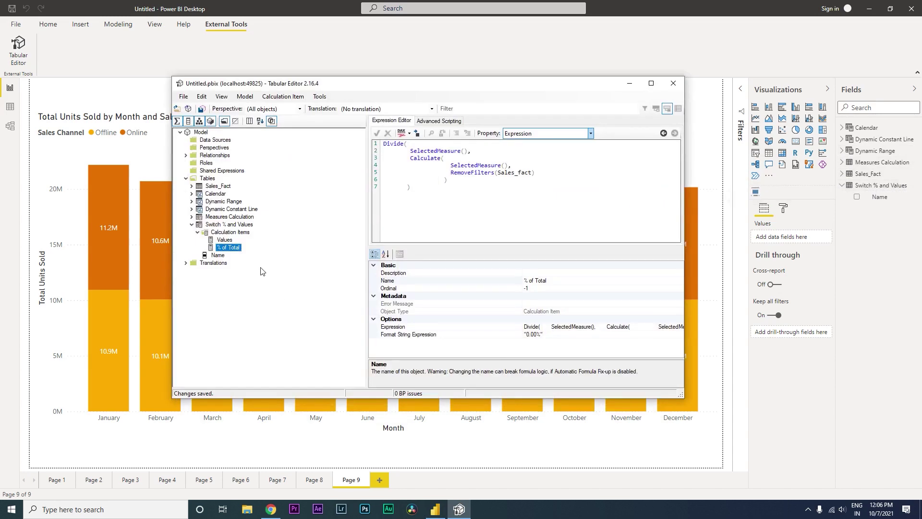
left_click(218, 256)
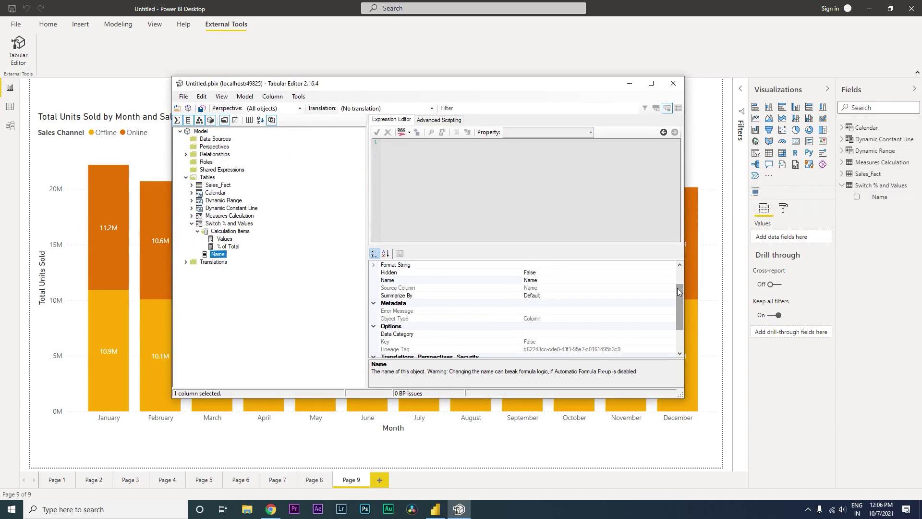
left_click_drag(677, 287, 680, 271)
left_click(538, 311)
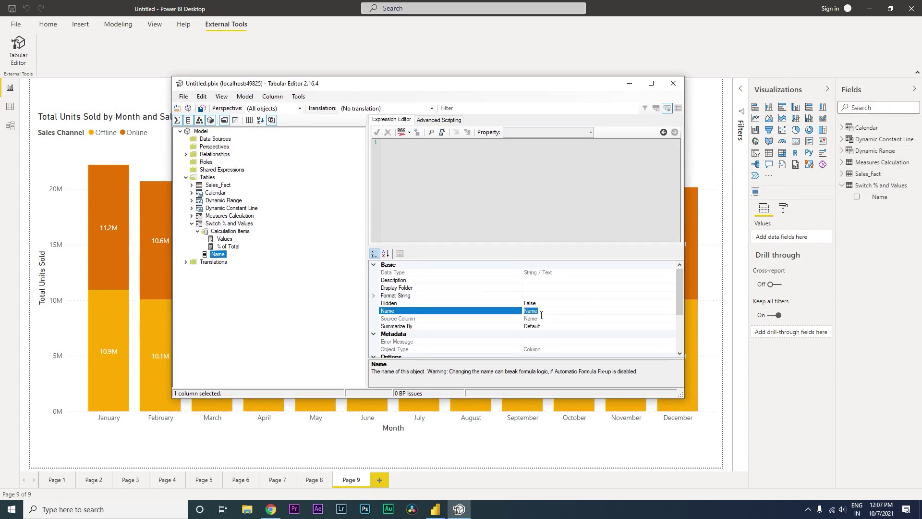
type("Value n")
type("nd % Switch")
key("Return")
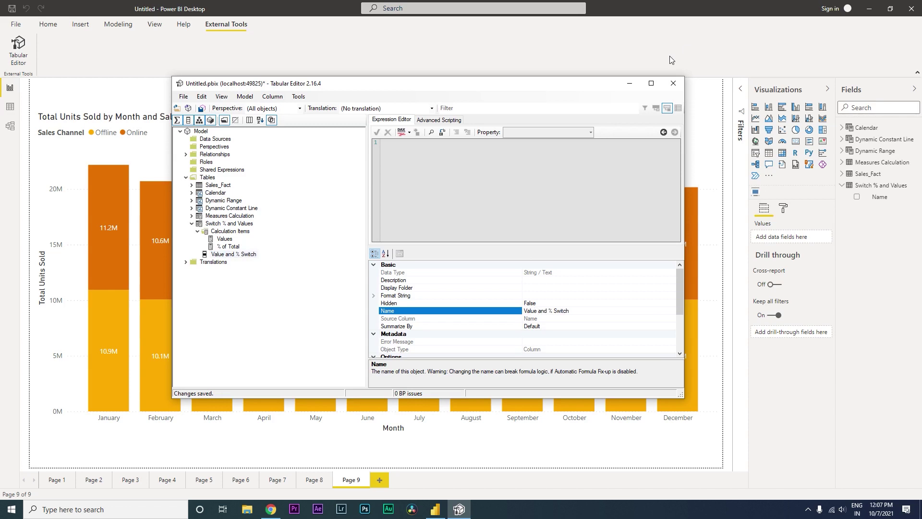
Step: Save the column rename to the connected model and switch back to Power BI Desktop
left_click(633, 83)
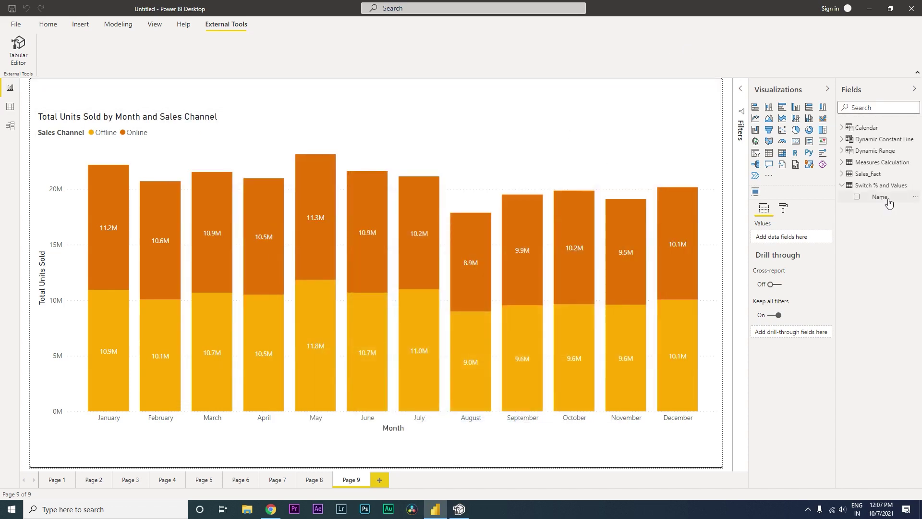
key("alt+Tab")
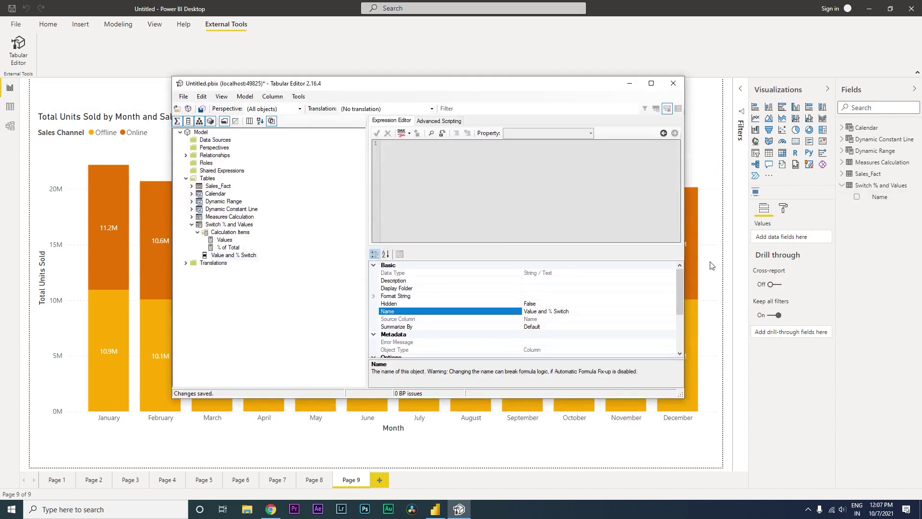
left_click(202, 108)
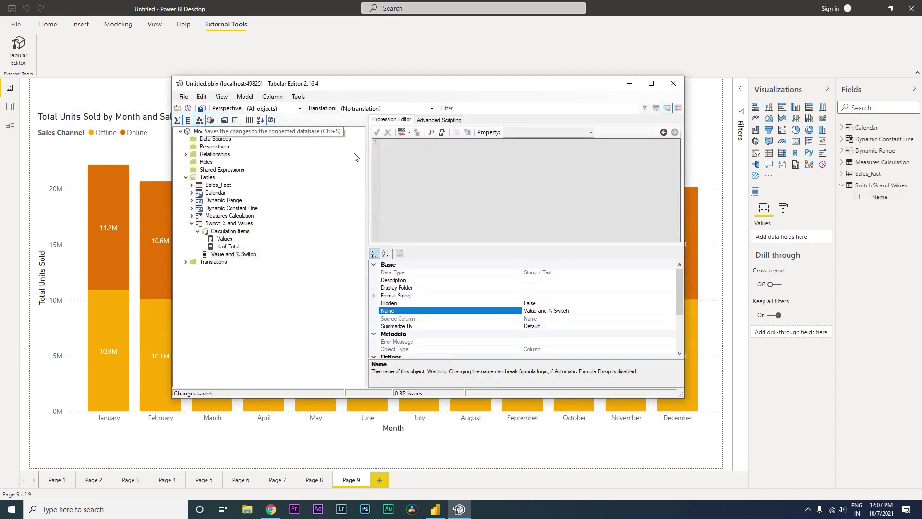
key("alt+Tab")
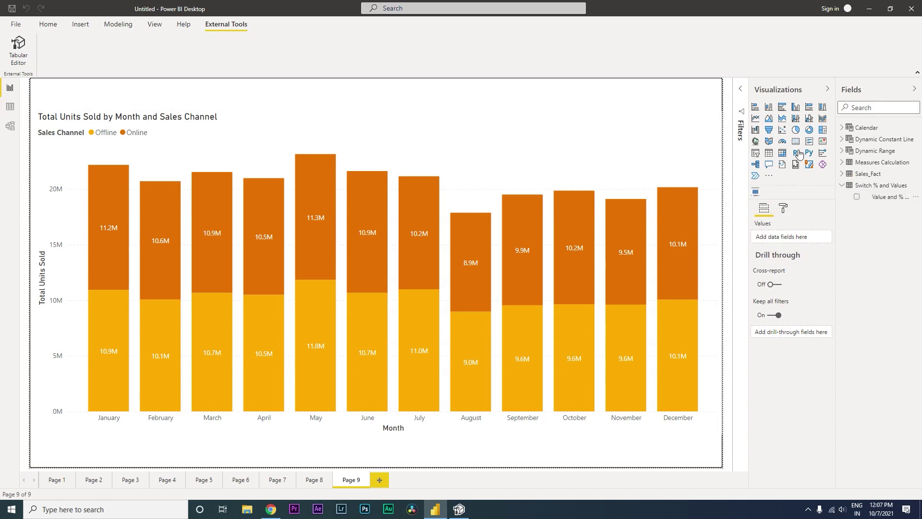
Step: Add a slicer on the Value and % Switch field, sized about 300 by 77, above the chart's August to October columns
left_click(755, 152)
left_click(857, 197)
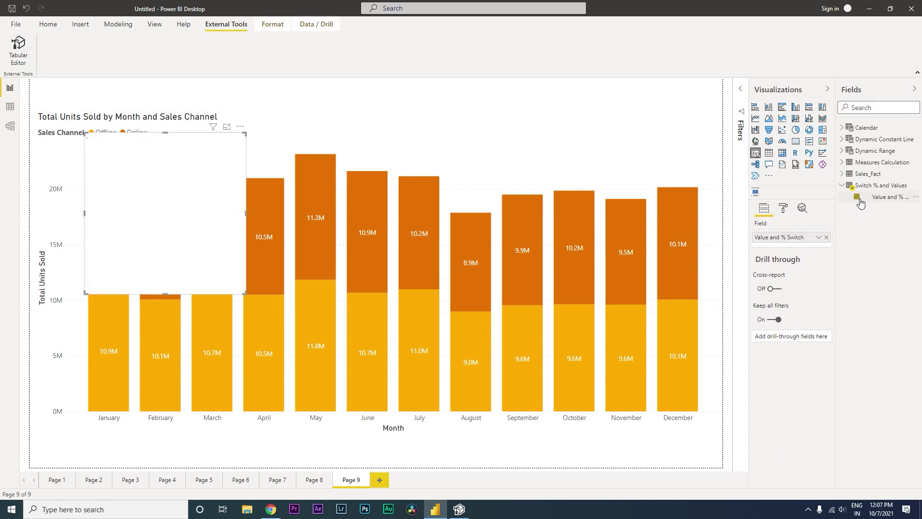
left_click_drag(180, 155, 550, 133)
left_click_drag(535, 272, 524, 152)
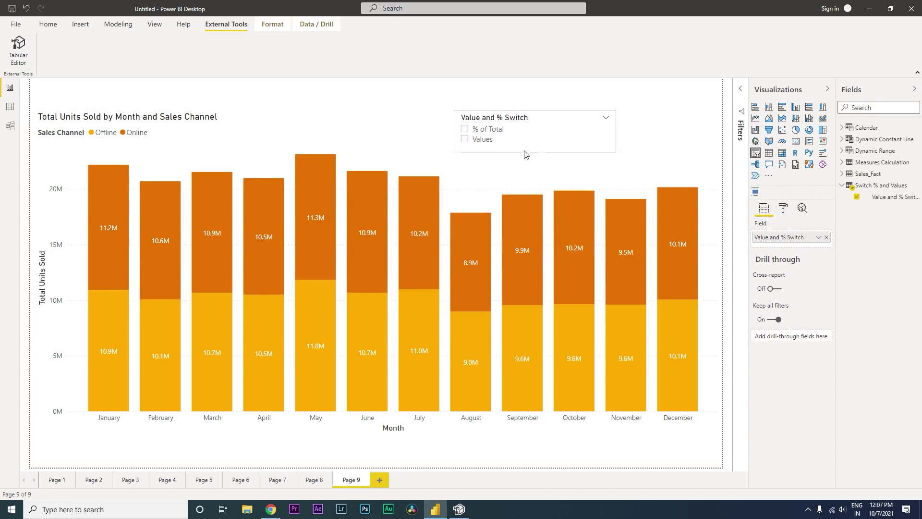
Step: Turn on single select in the Value and % Switch slicer's selection controls
left_click(784, 208)
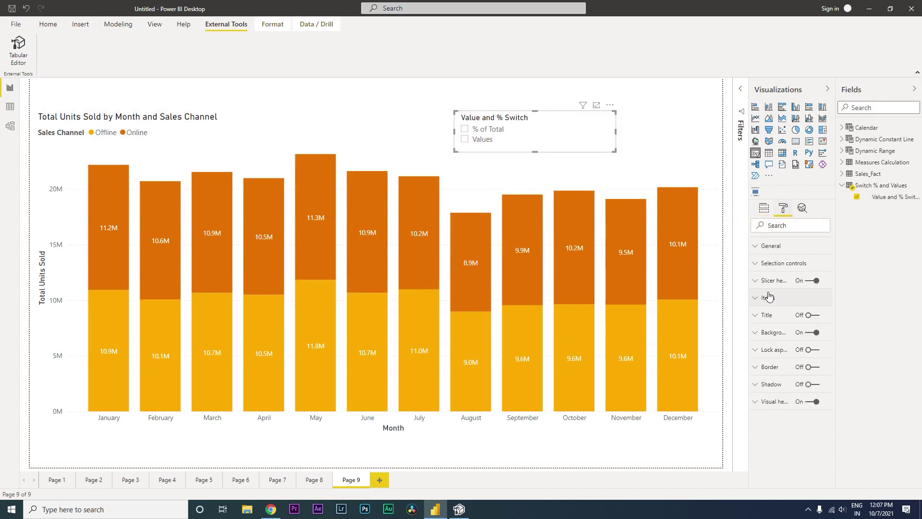
left_click(763, 265)
left_click(779, 295)
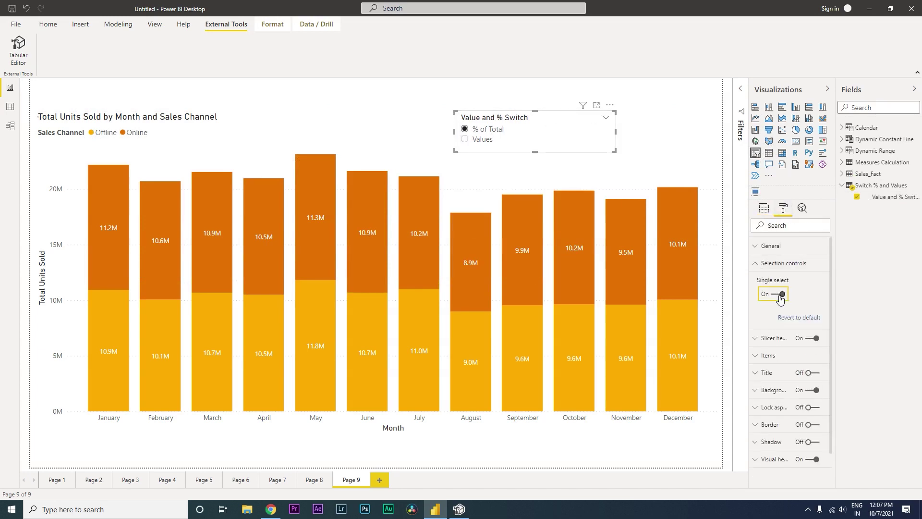
Step: Set the slicer's orientation to Horizontal, then resize it to about 318 wide and place it just above the August to November columns
left_click(764, 245)
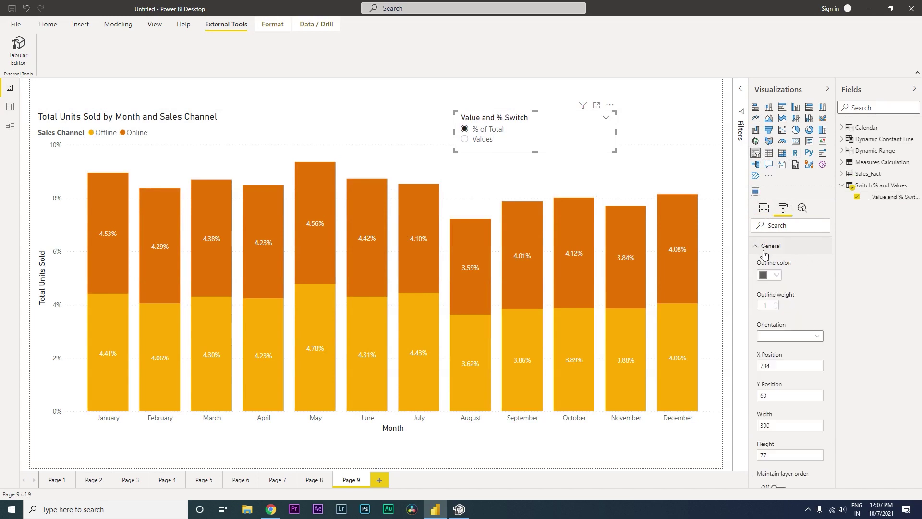
left_click(778, 338)
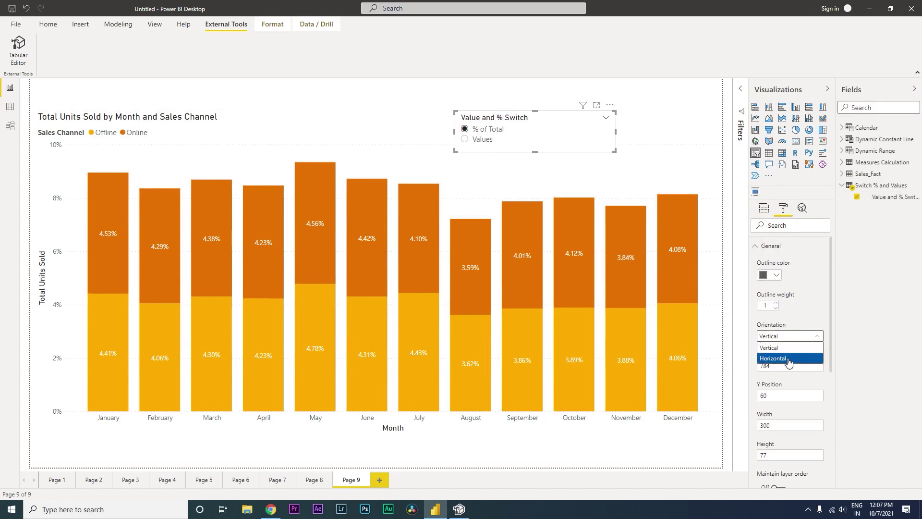
left_click(782, 358)
mouse_move(615, 151)
left_mouse_down()
mouse_move(626, 128)
mouse_move(629, 144)
left_mouse_up()
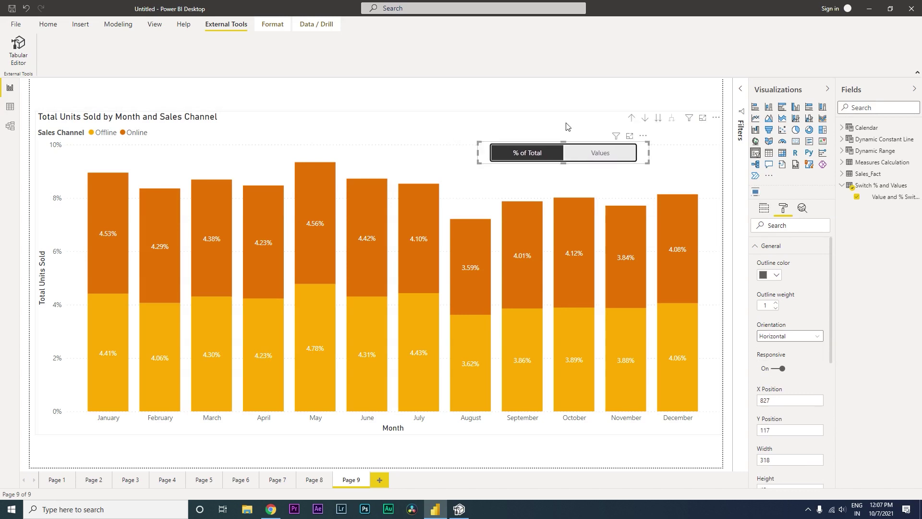
left_click(520, 109)
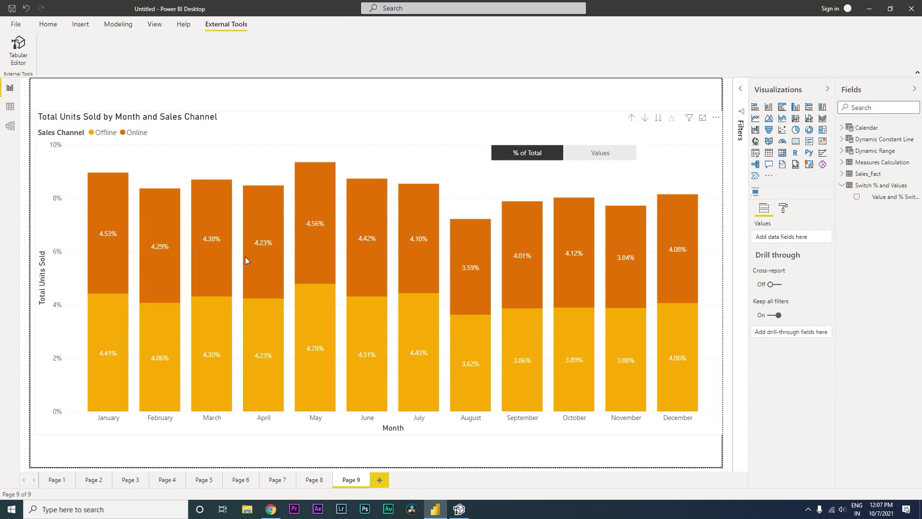
Step: Test the slicer by switching the chart to Values and back to % of Total, inspecting column tooltips
mouse_move(111, 266)
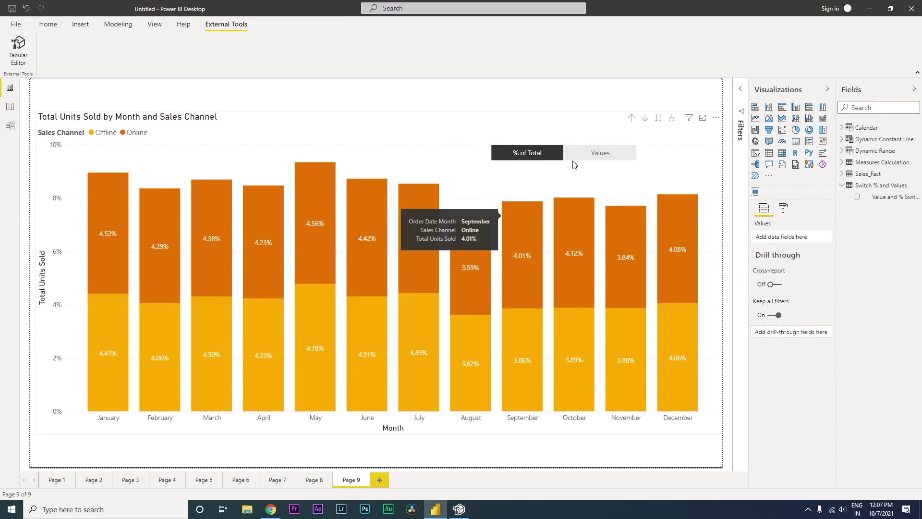
left_click(598, 153)
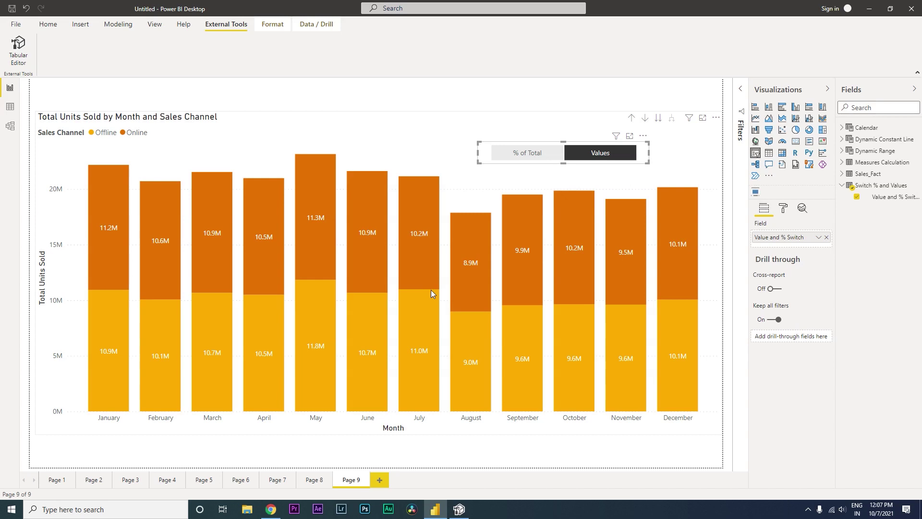
mouse_move(589, 318)
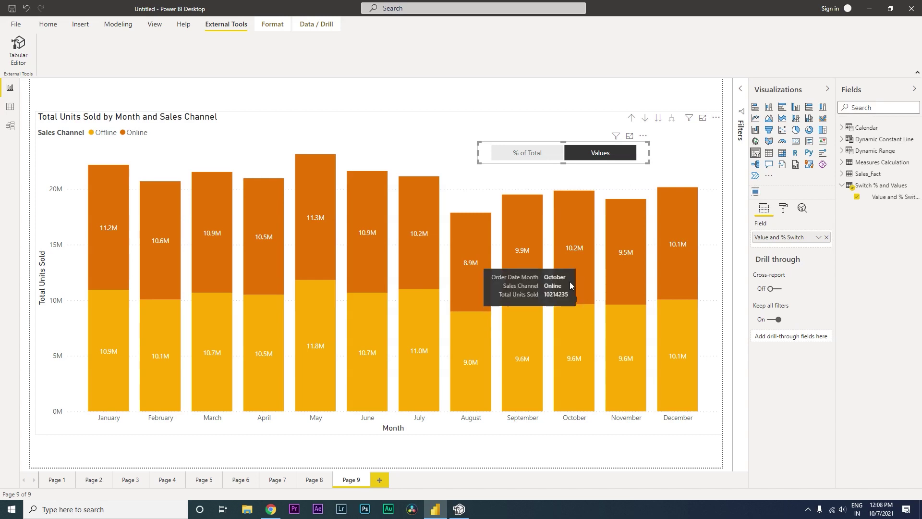
left_click(527, 159)
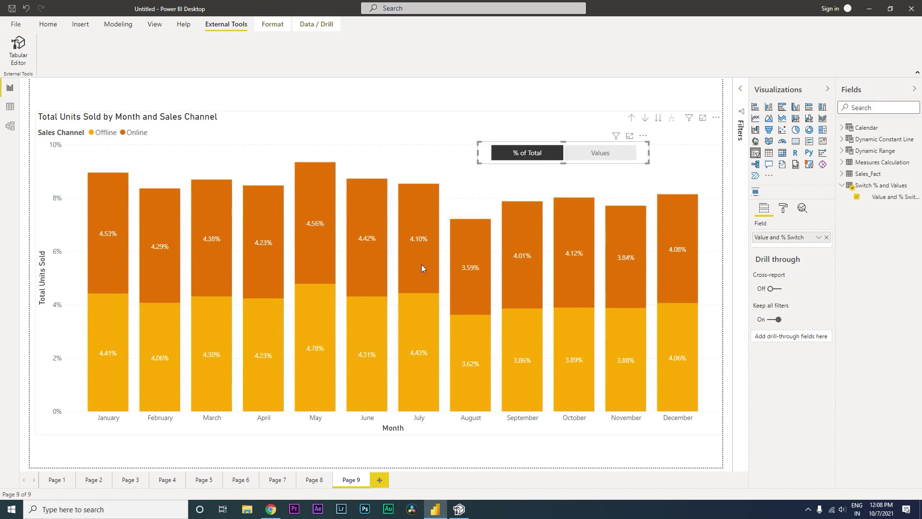
left_click(442, 105)
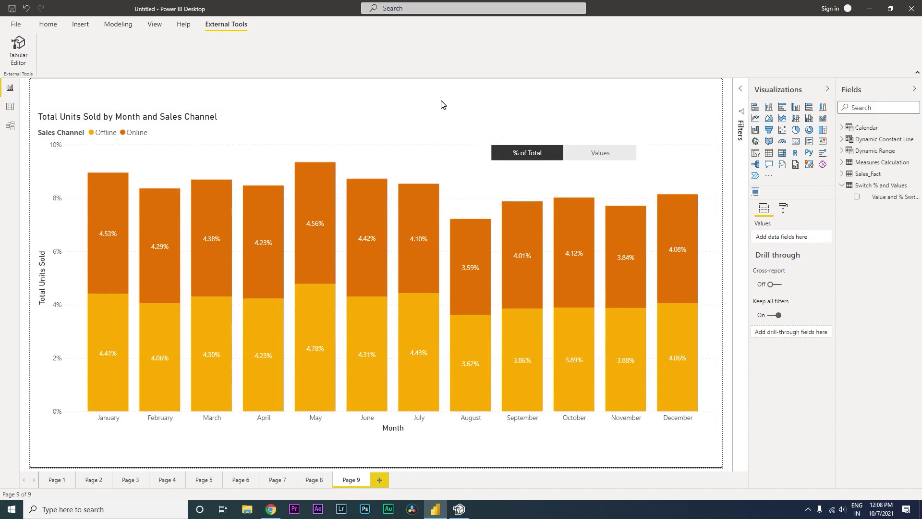